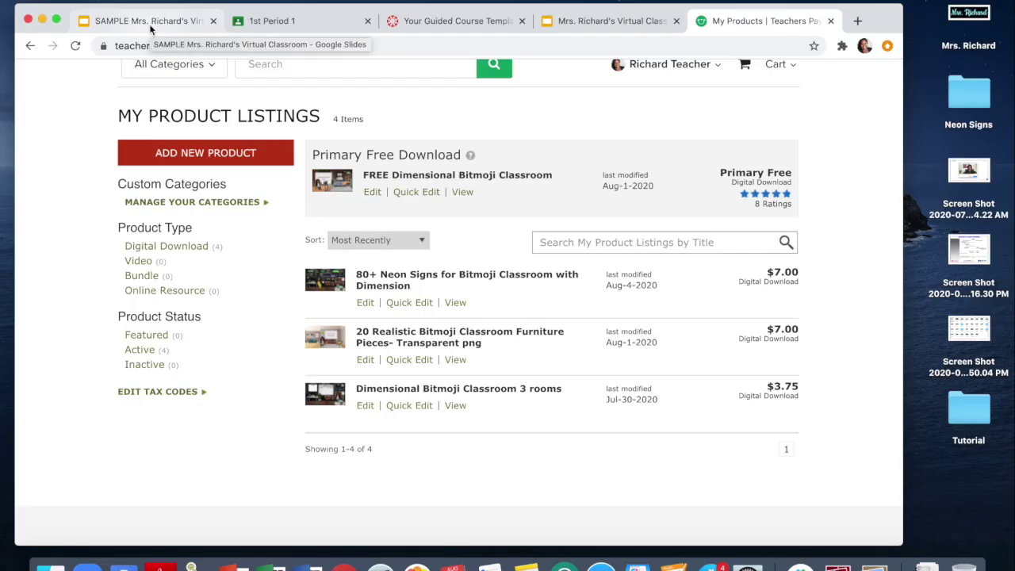
- Look over the sample virtual classroom slide, the 1st Period class stream and the guided course page in Canvas
click(151, 24)
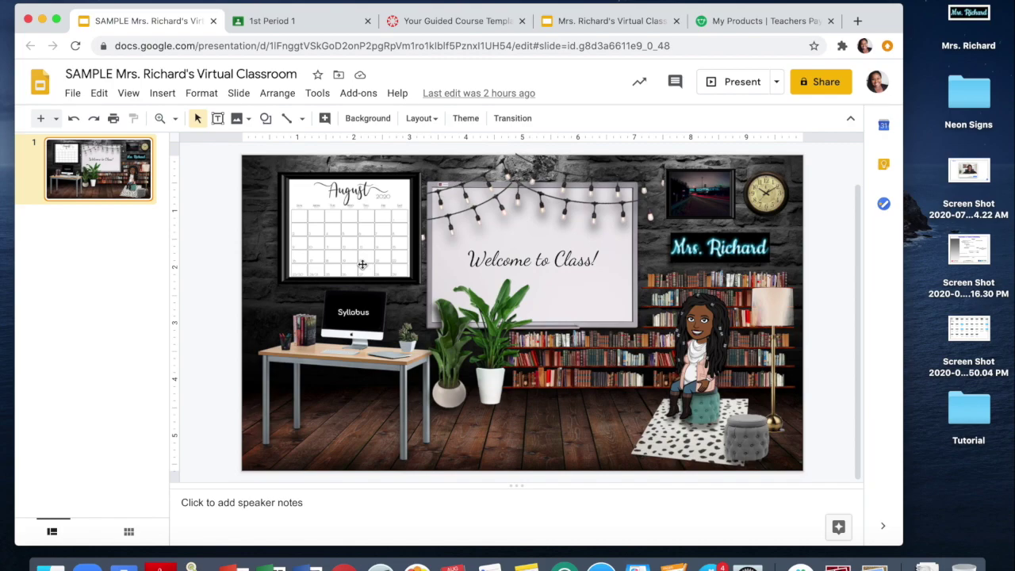
click(303, 28)
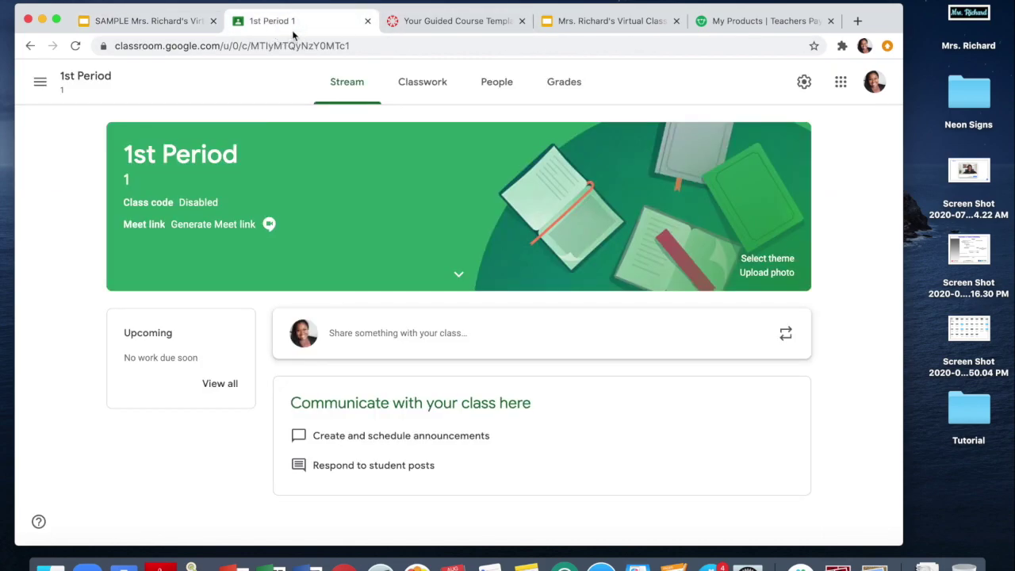
click(424, 26)
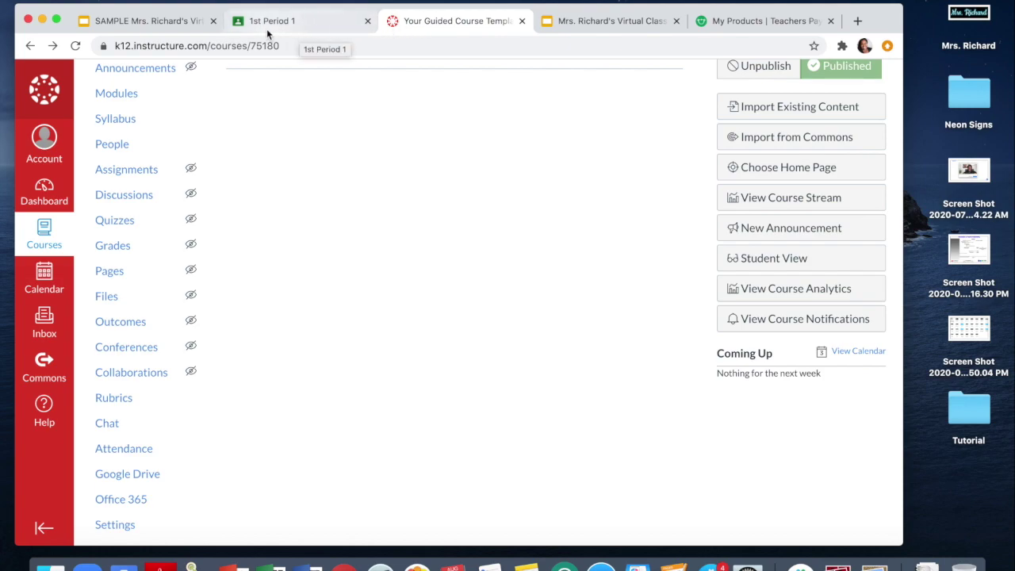
- Present the sample virtual classroom slide full screen, capture a screenshot of the entire slide, and exit the presentation
click(168, 31)
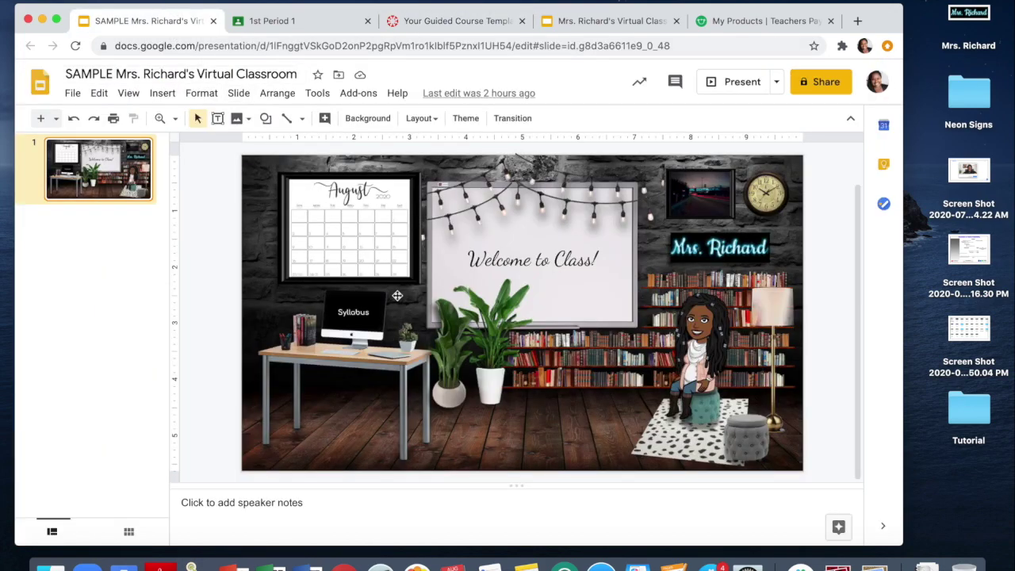
click(738, 91)
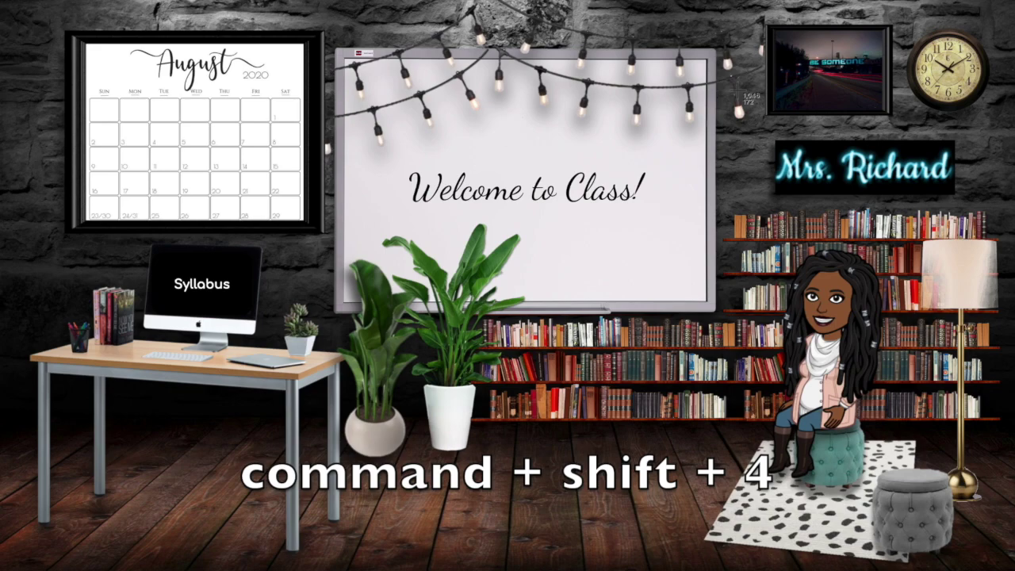
key(super+shift+4)
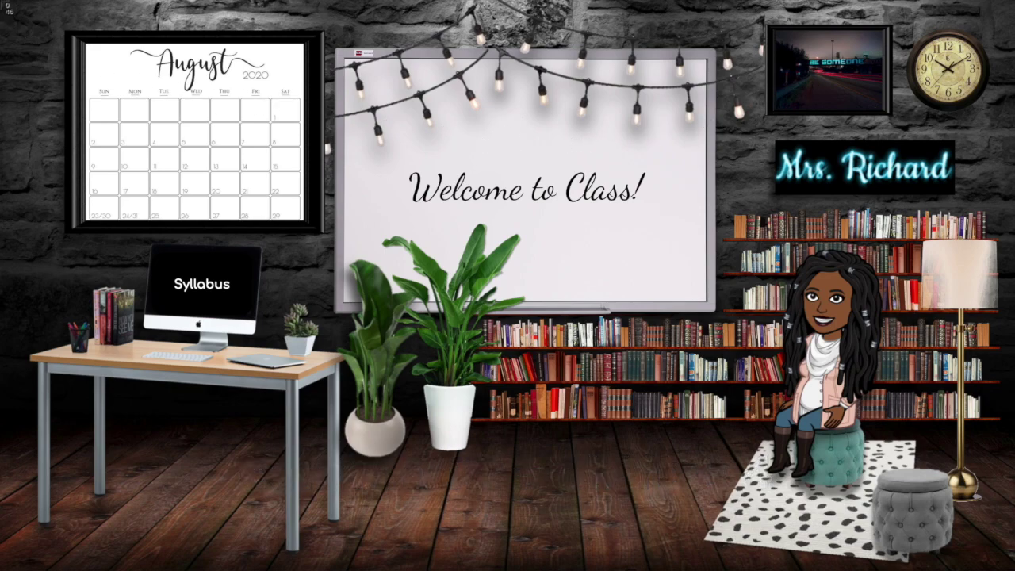
drag(2, 2, 1012, 565)
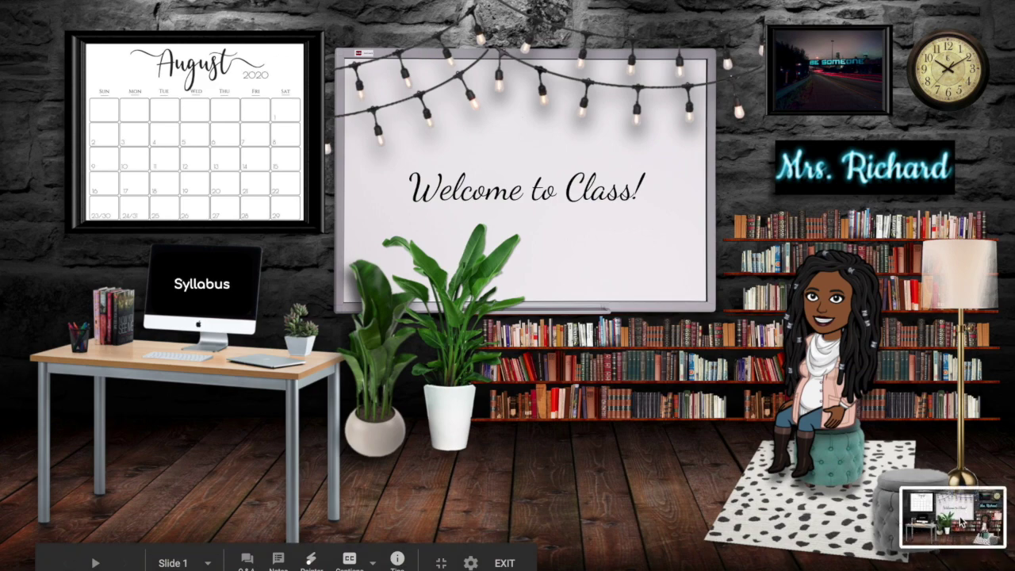
key(Escape)
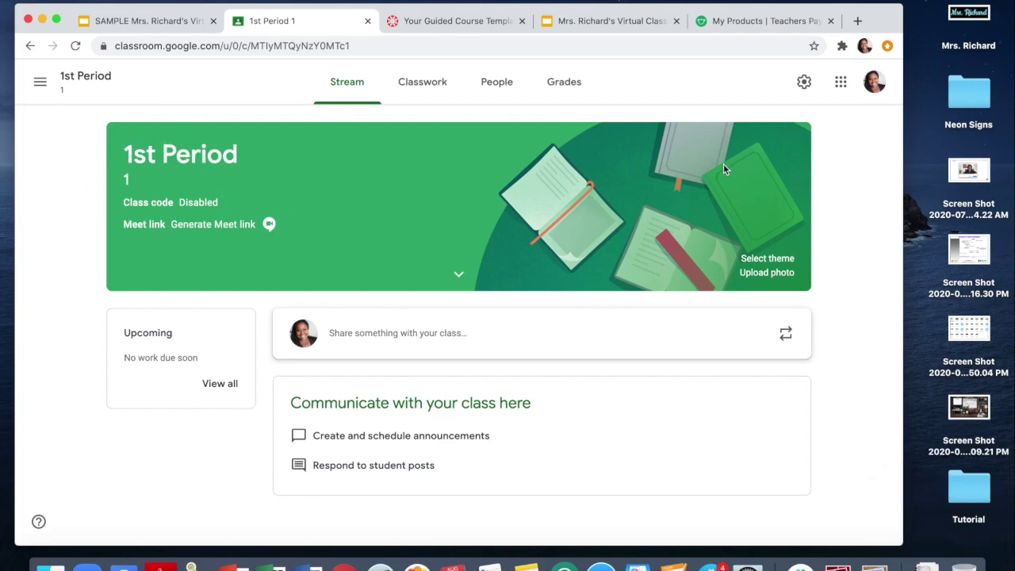
- Upload the slide screenshot as the 1st Period class theme, cropped to a full-width band from the neon name sign to the desktop
click(775, 274)
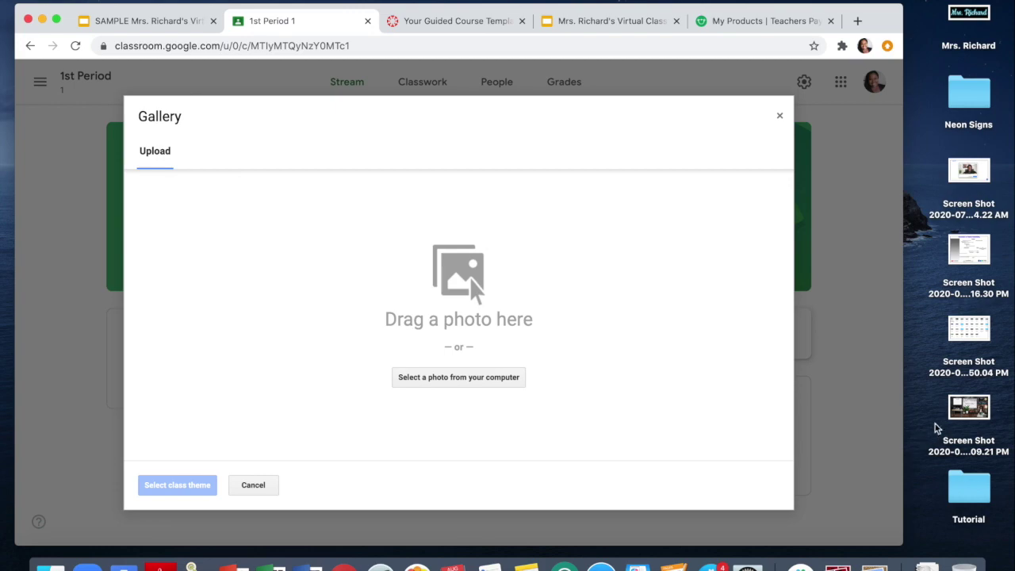
drag(970, 414, 429, 316)
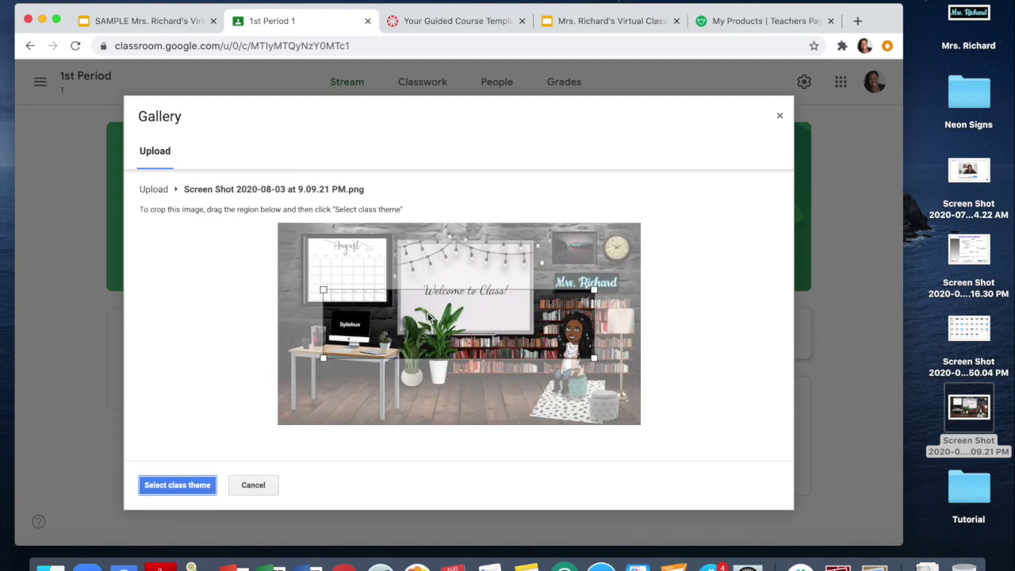
drag(458, 315, 491, 326)
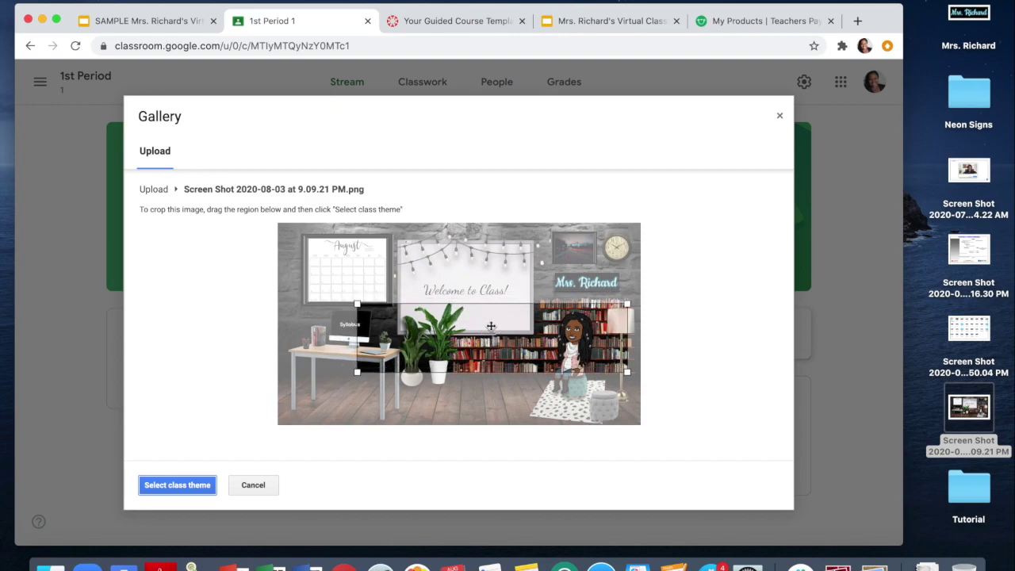
drag(627, 304, 640, 295)
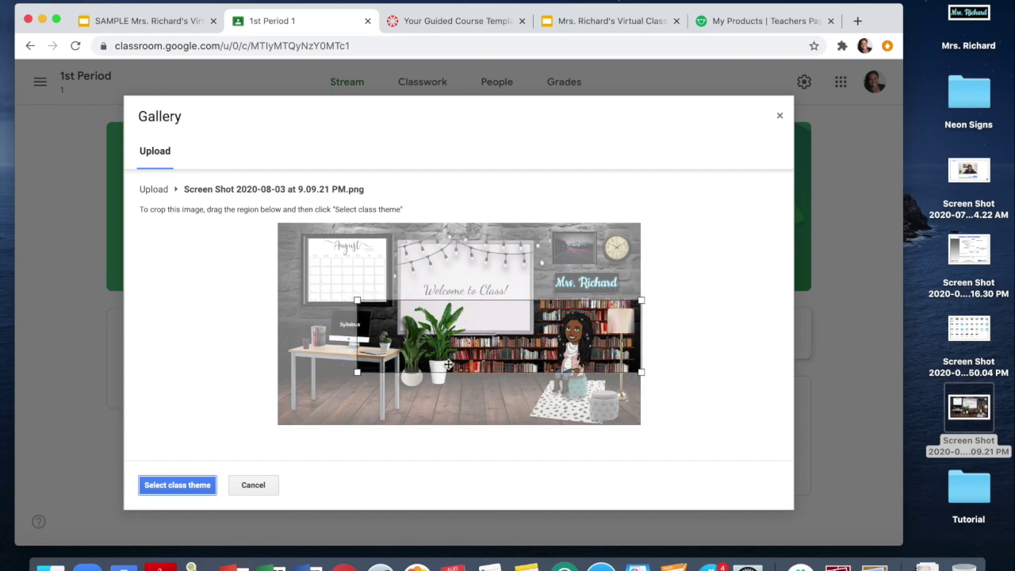
mouse_move(357, 371)
mouse_down()
mouse_move(292, 411)
mouse_move(353, 390)
mouse_up()
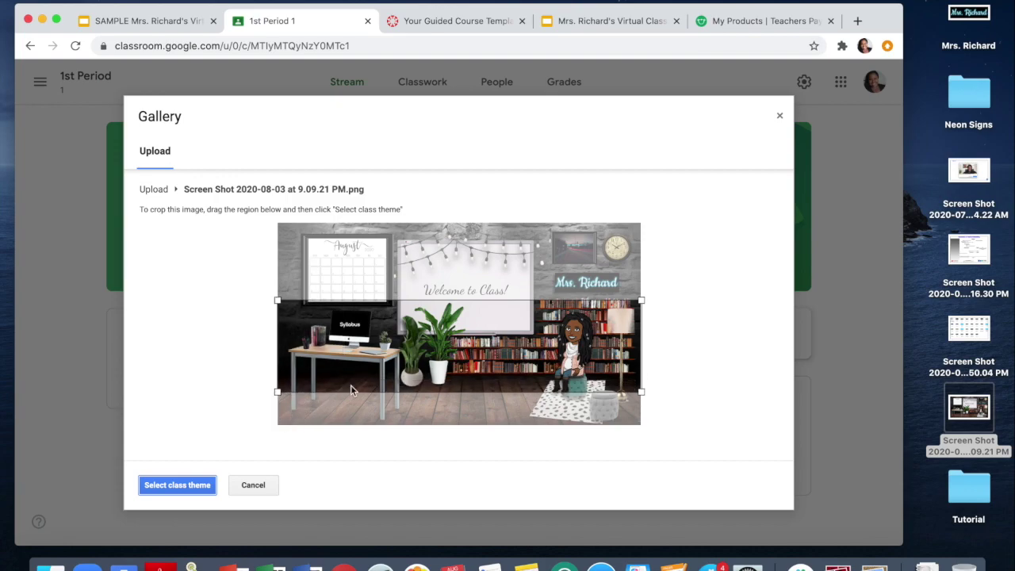
drag(484, 348, 484, 318)
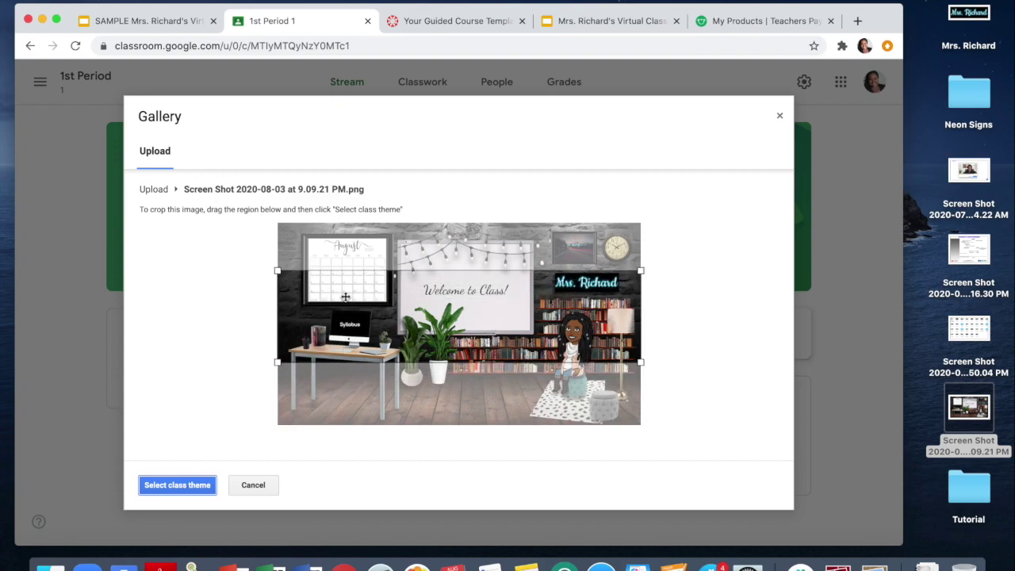
click(158, 490)
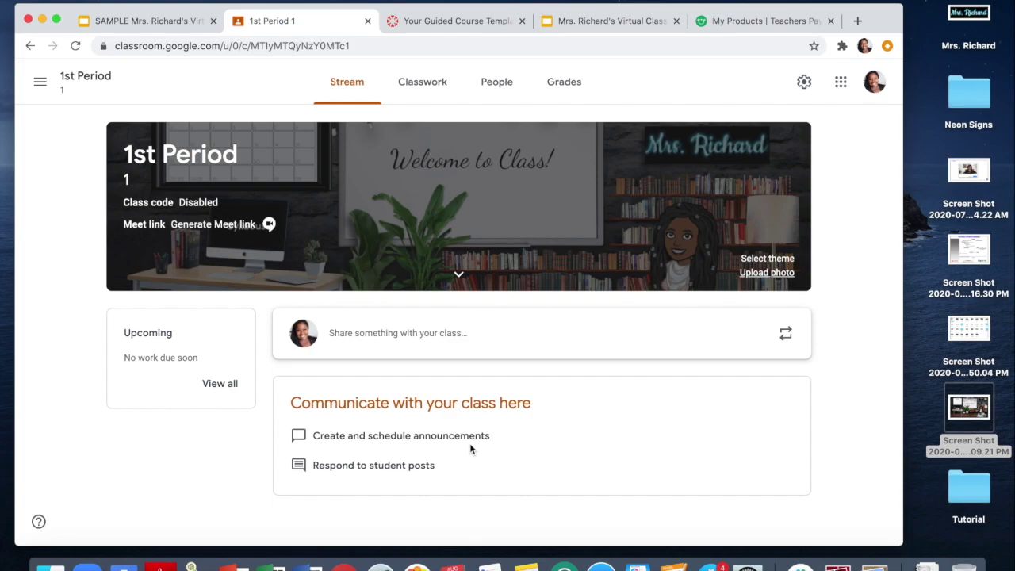
- Start a post in the 1st Period stream and attach the sample virtual classroom presentation using its copied sharing link
click(381, 339)
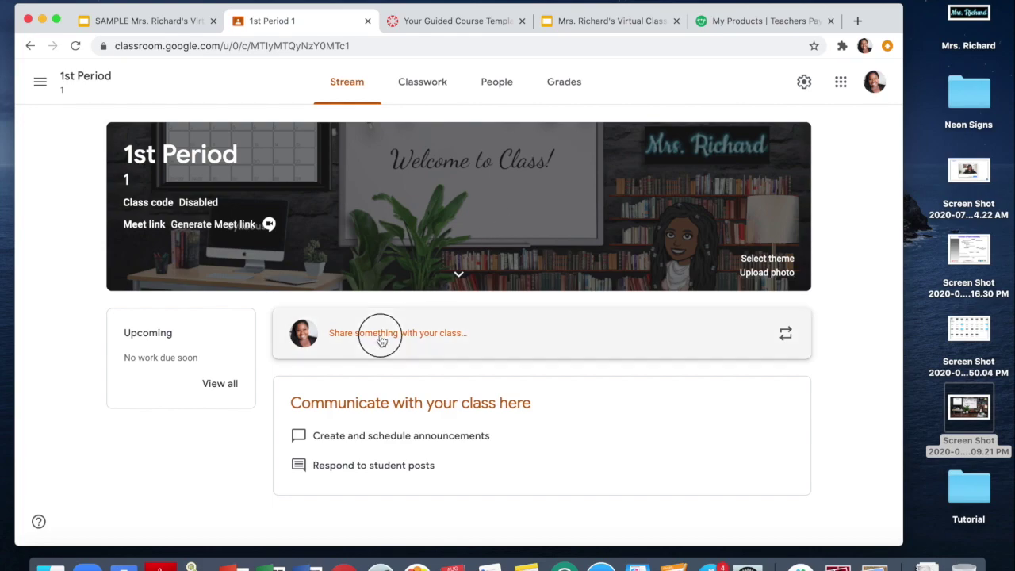
scroll(380, 337, down, 3)
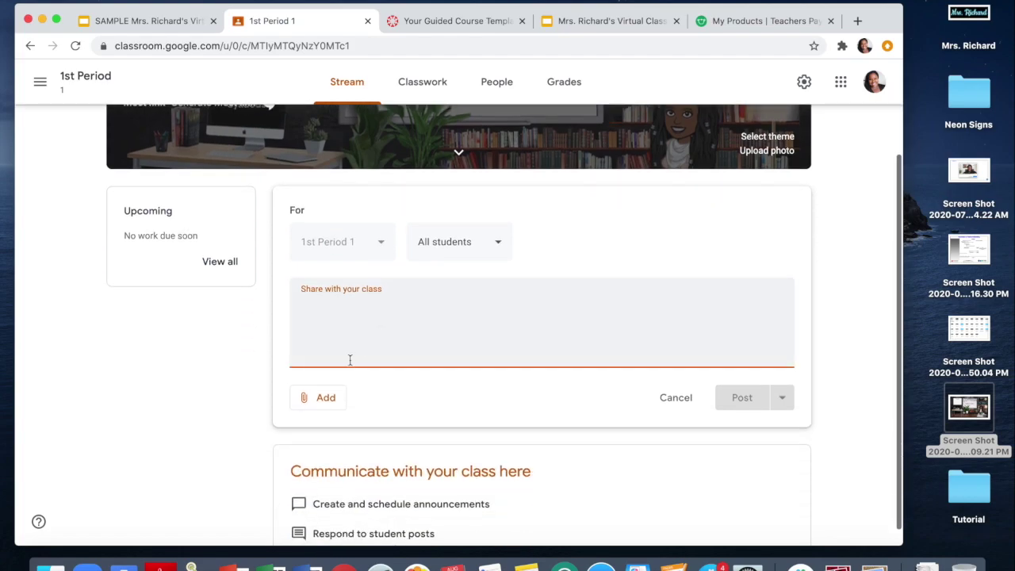
click(314, 397)
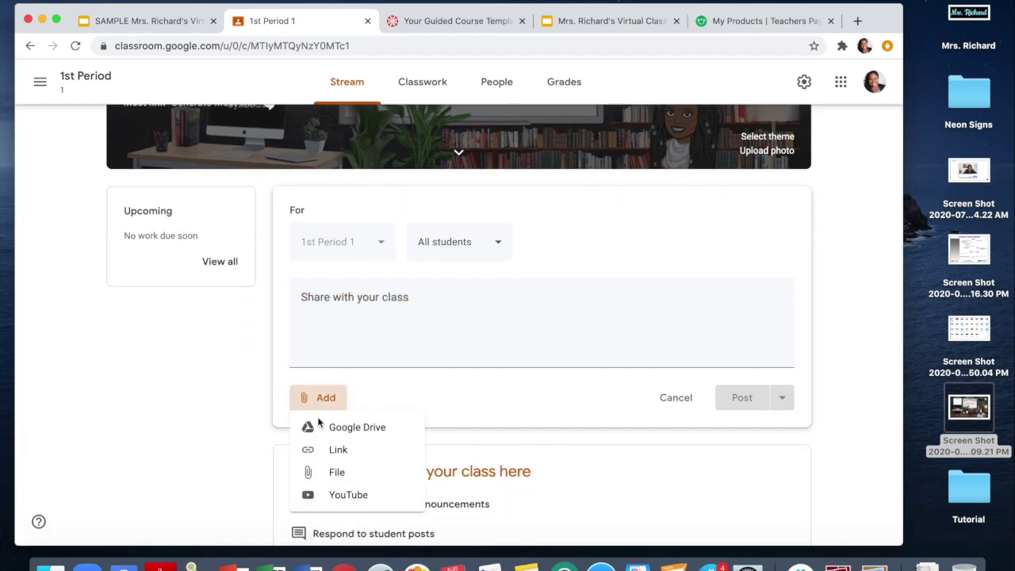
click(339, 450)
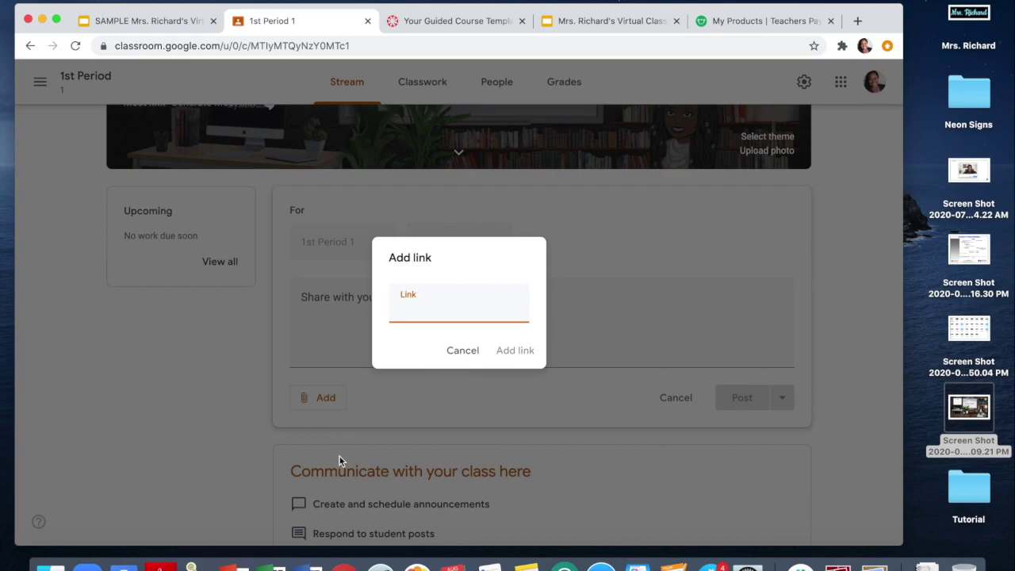
click(133, 25)
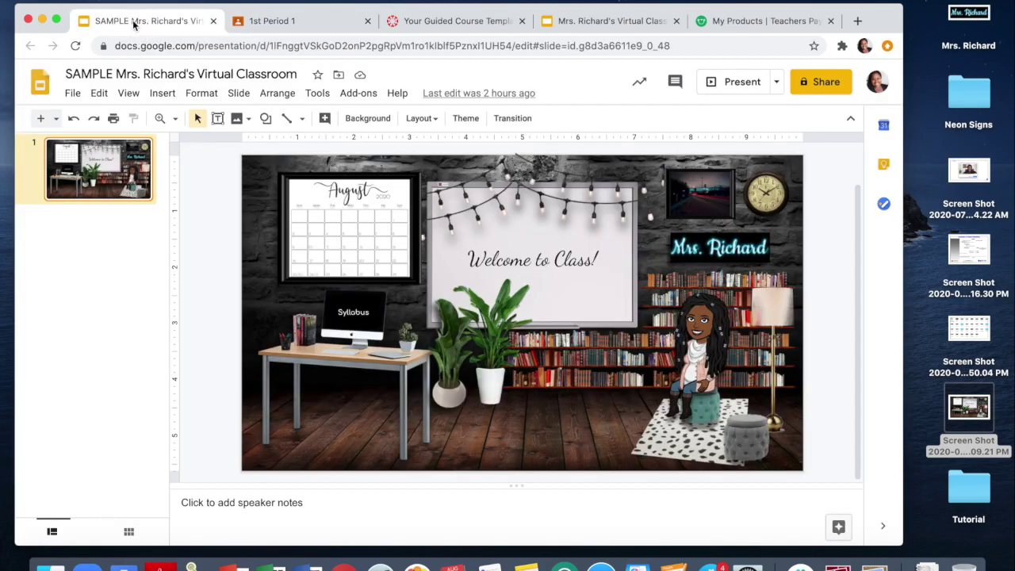
click(817, 84)
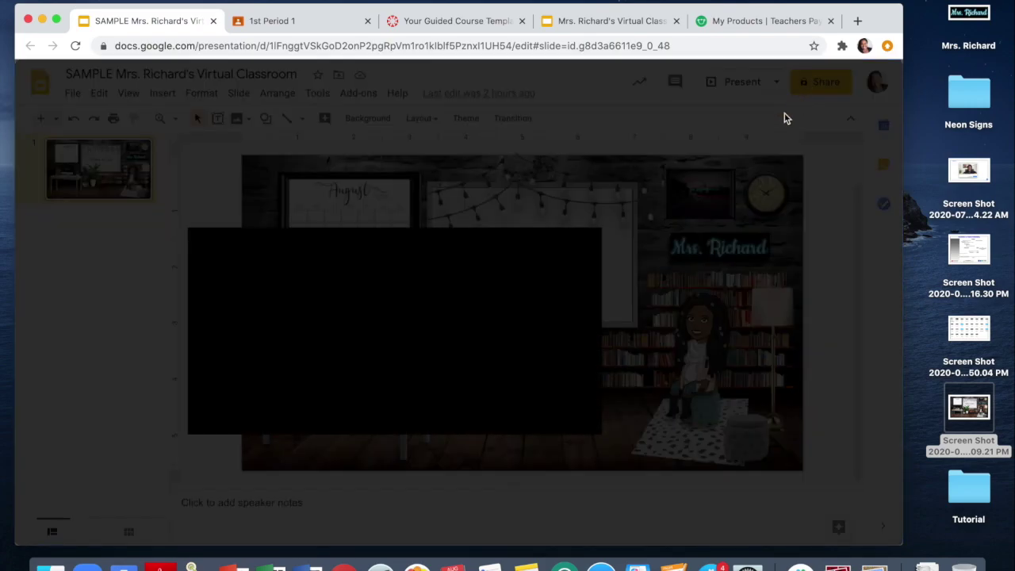
click(635, 409)
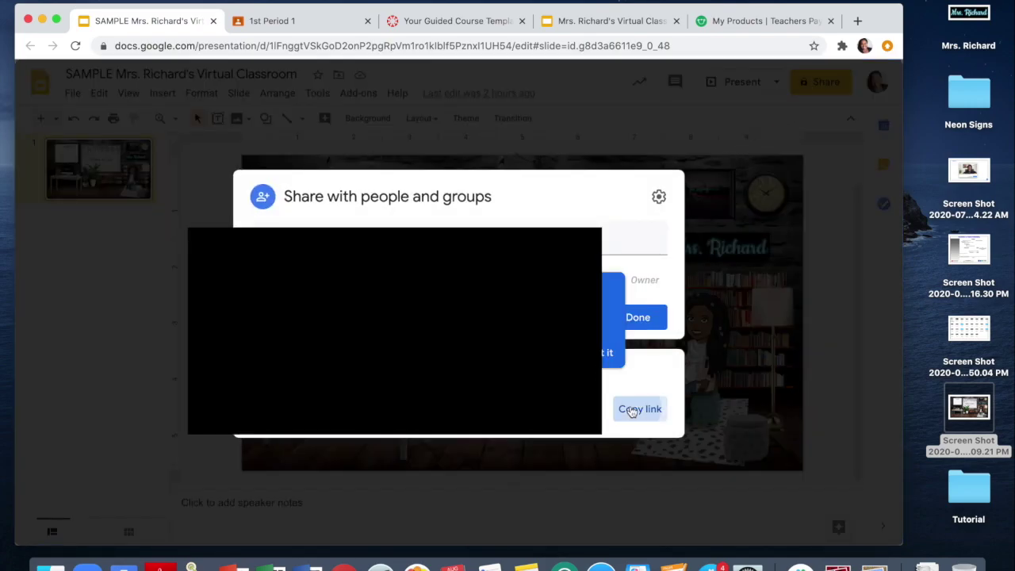
click(274, 21)
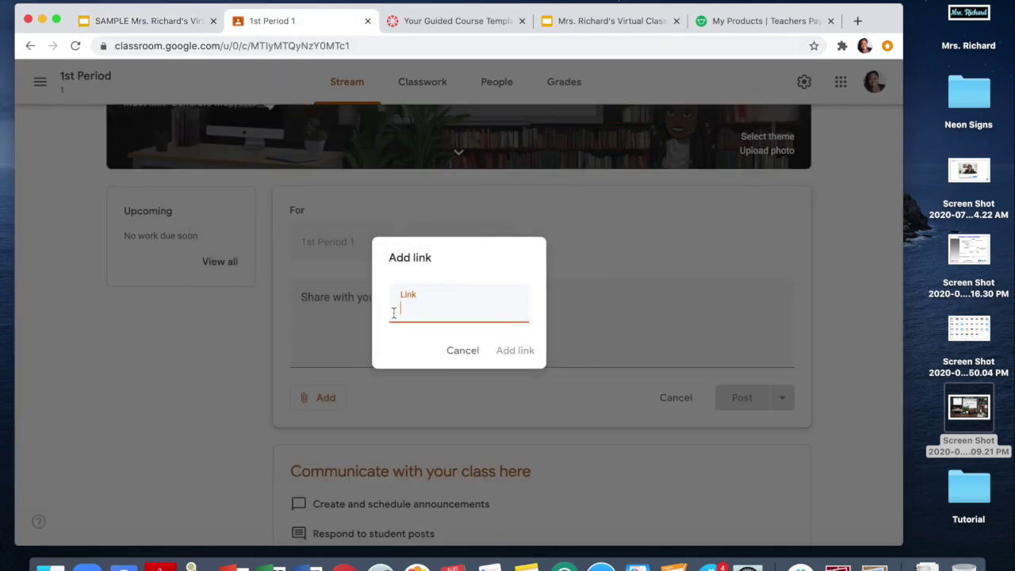
key(super+v)
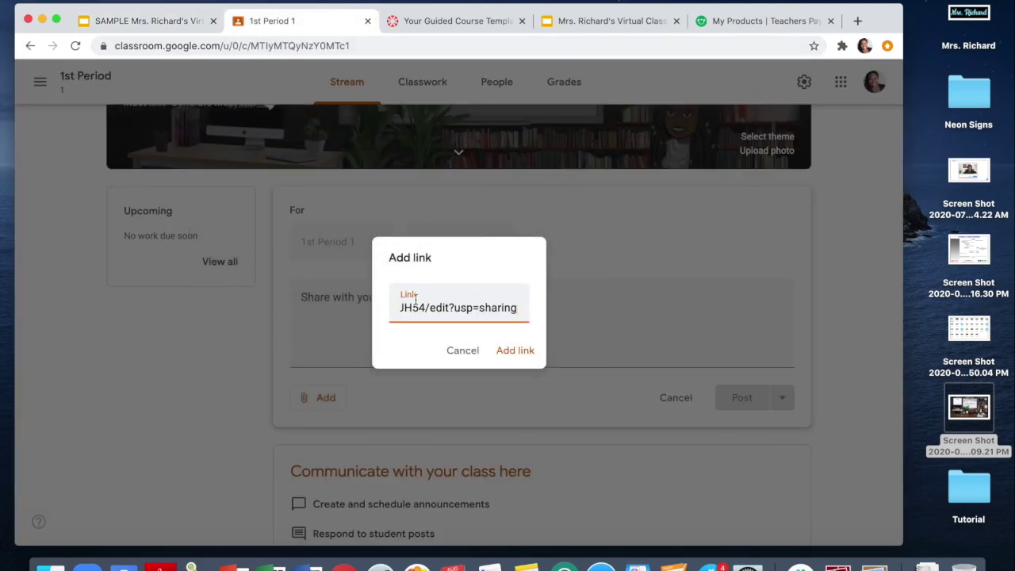
click(517, 351)
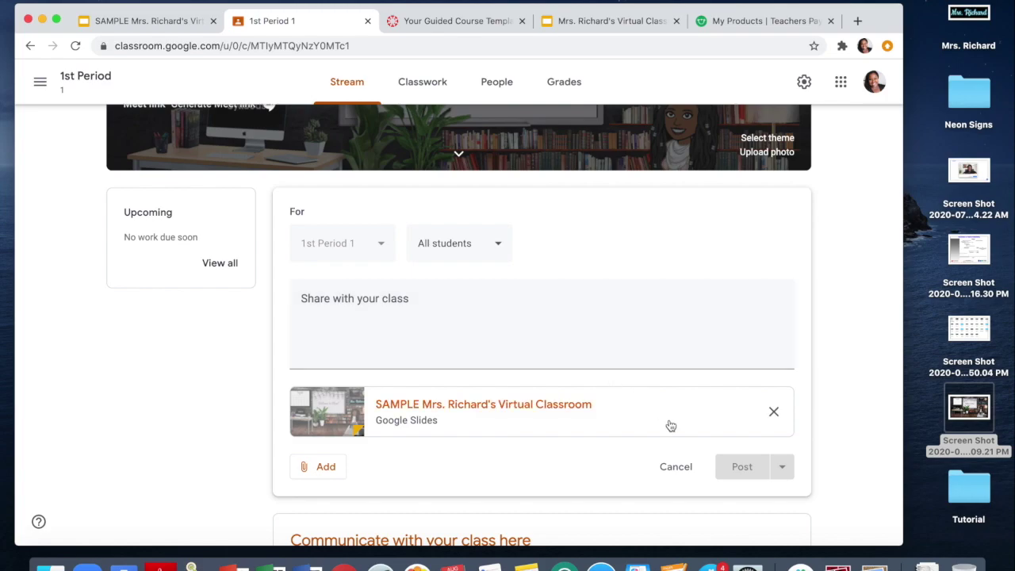
- Write "Welcome! Begin your day here." as the message and publish the post to all students
click(428, 338)
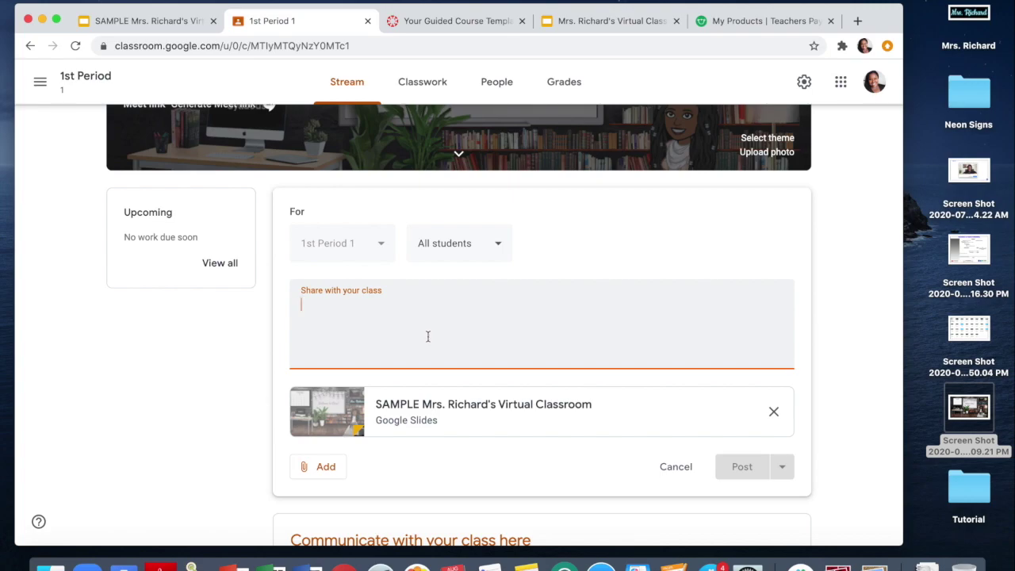
text(elco)
key(BackSpace)
key(BackSpace)
key(BackSpace)
key(BackSpace)
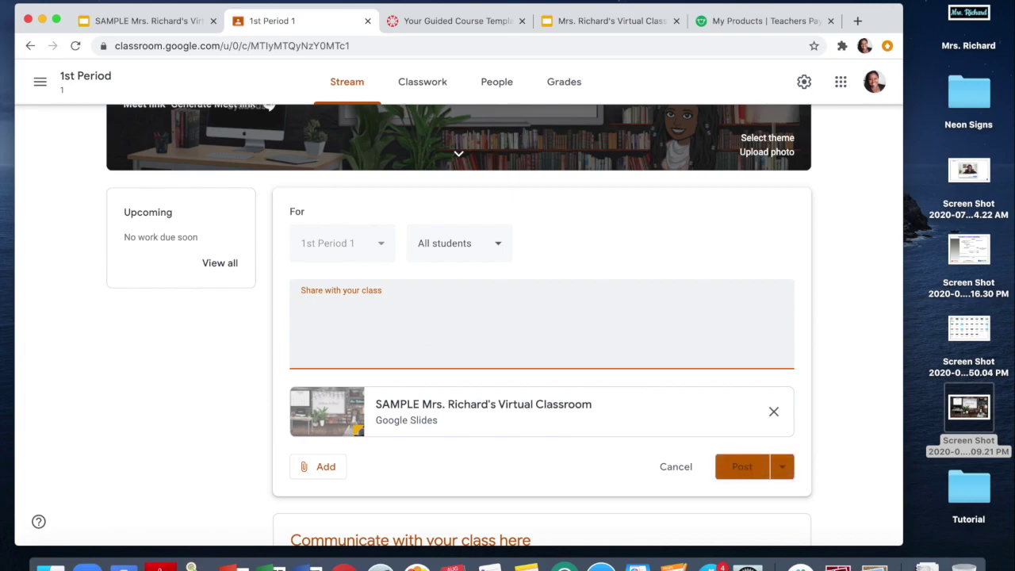
text(Welcome! Begin your)
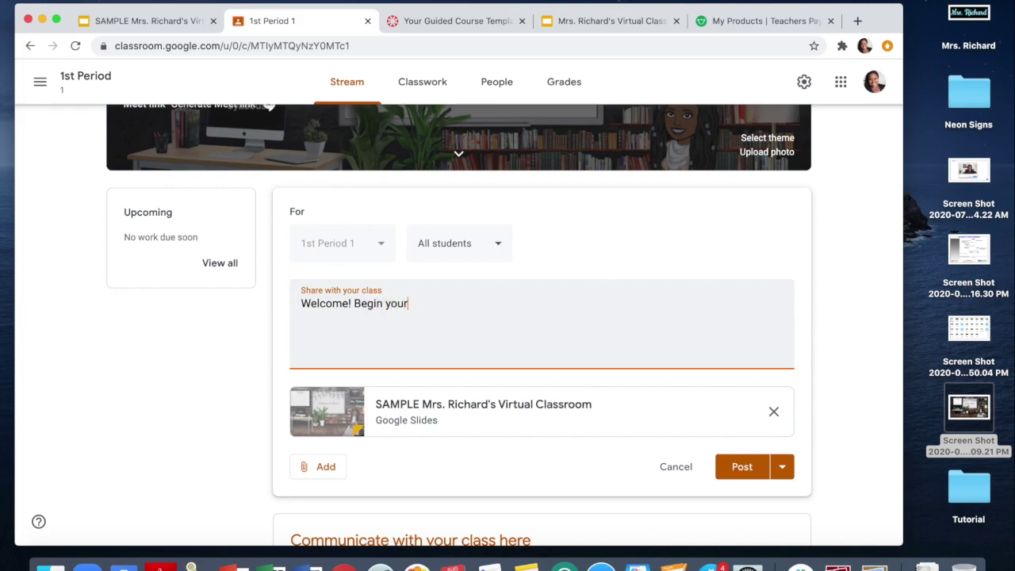
text( day here.)
click(730, 468)
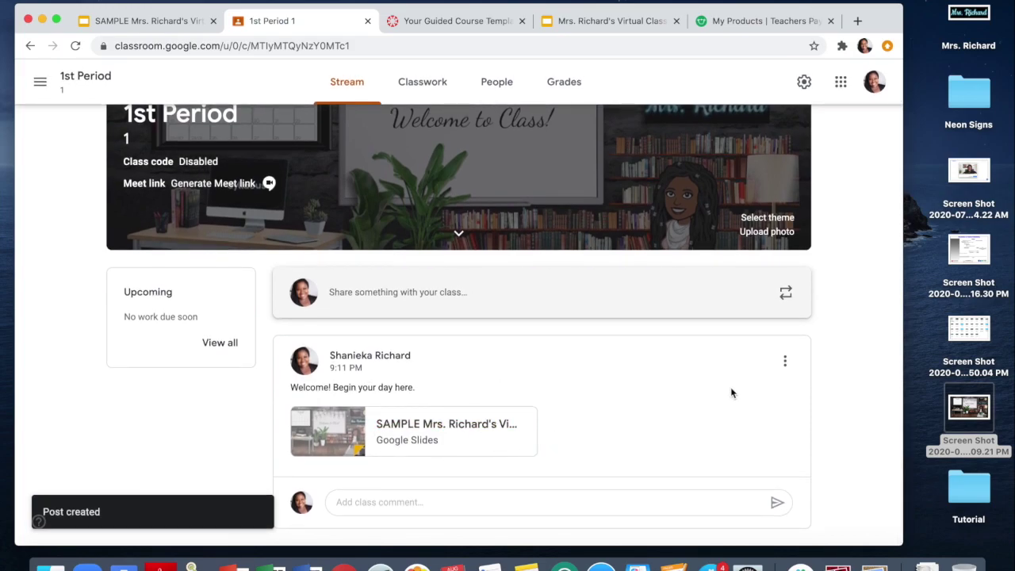
- Examine the actions available for the new stream post, such as moving it to the top
click(785, 365)
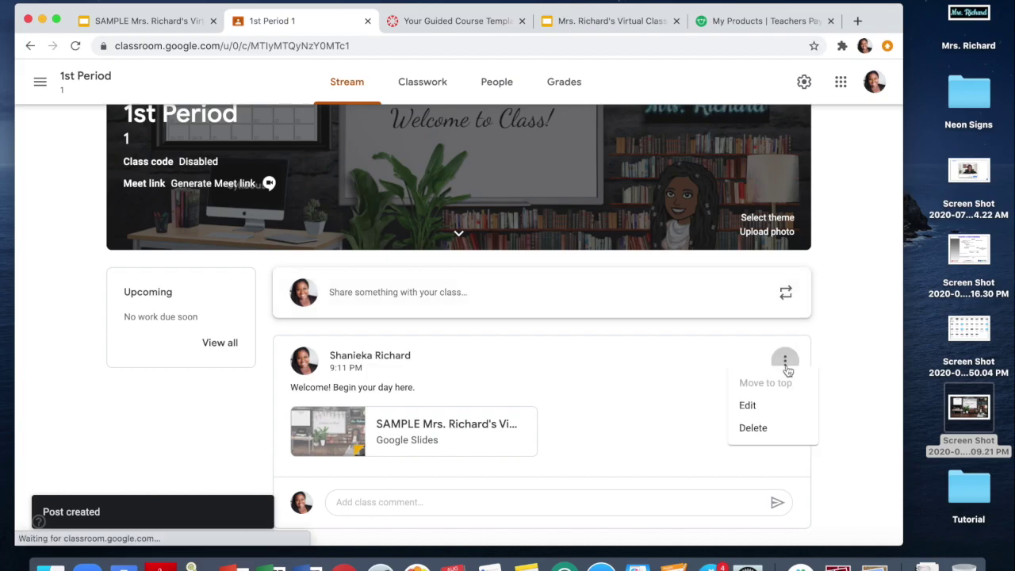
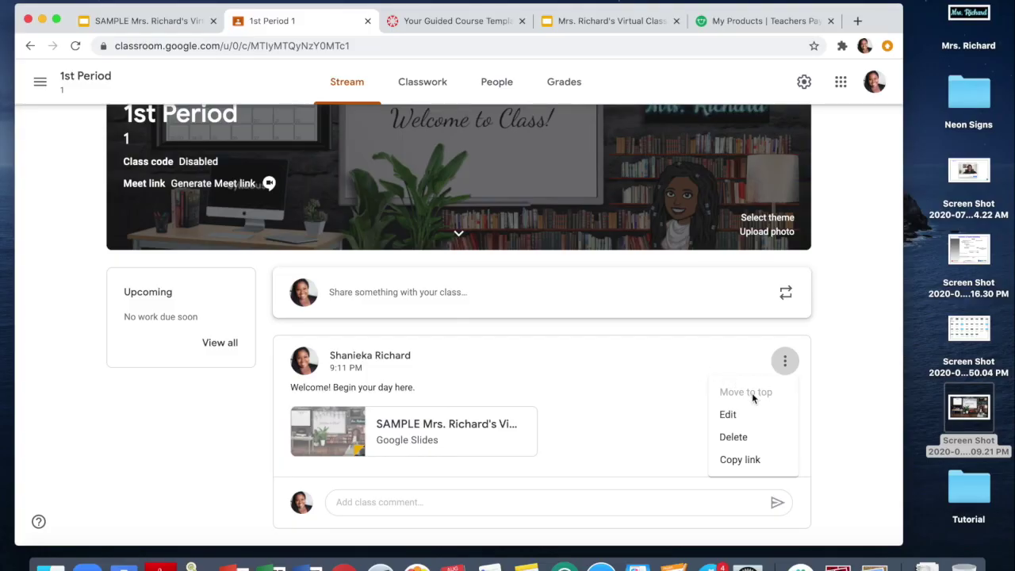
click(655, 367)
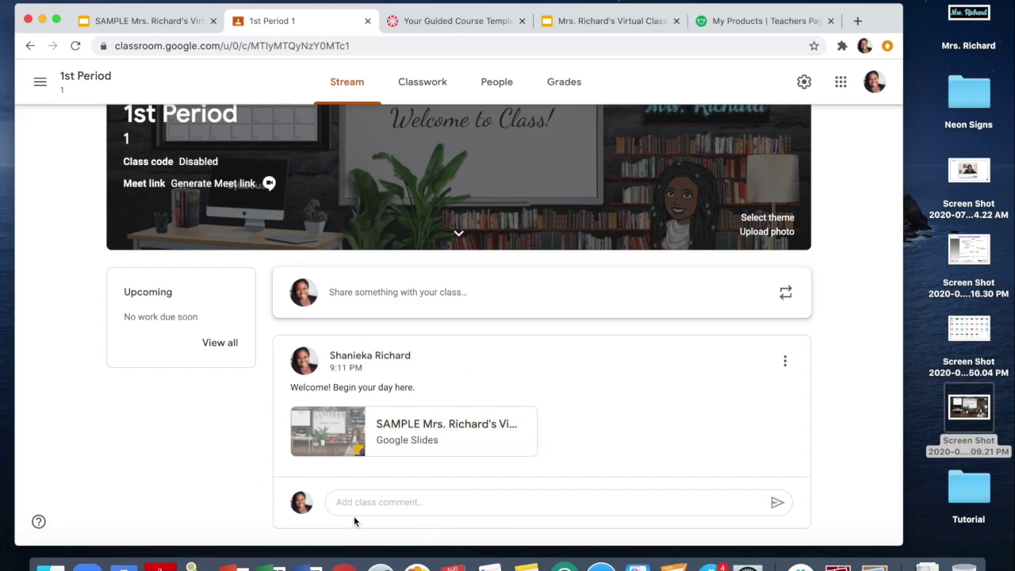
- Return to the sample virtual classroom presentation and close its sharing dialog
scroll(622, 422, up, 2)
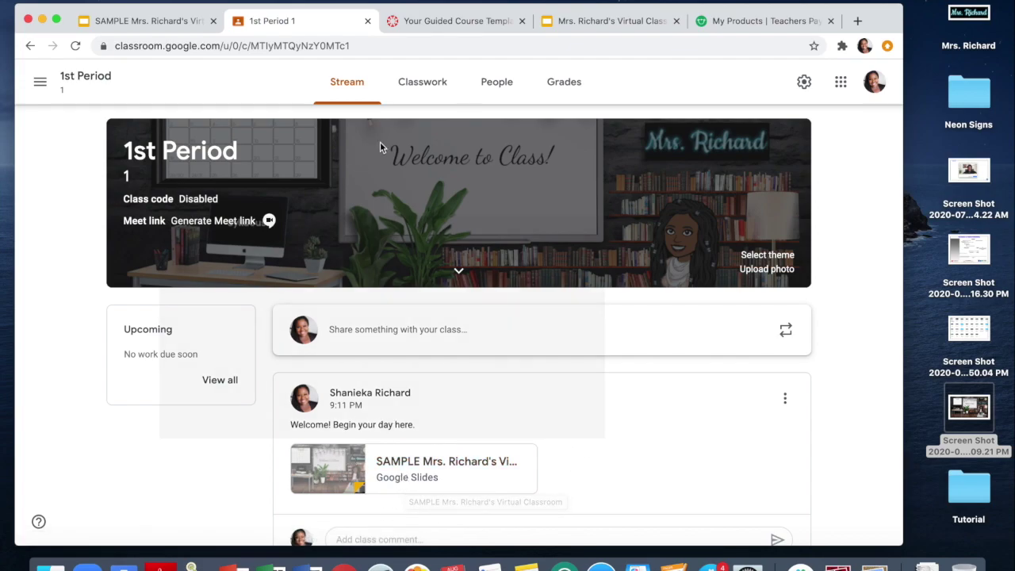
click(143, 21)
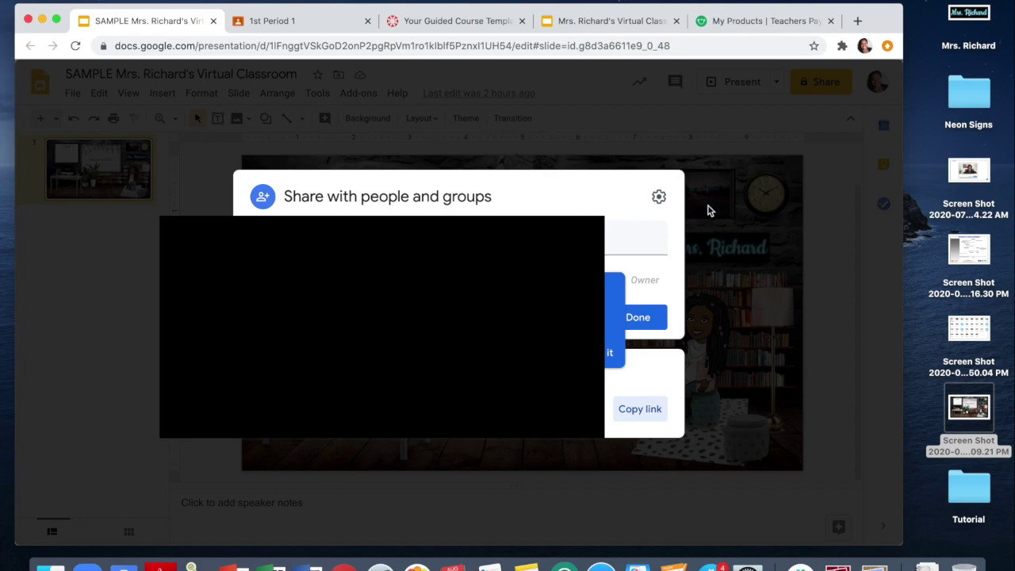
click(135, 389)
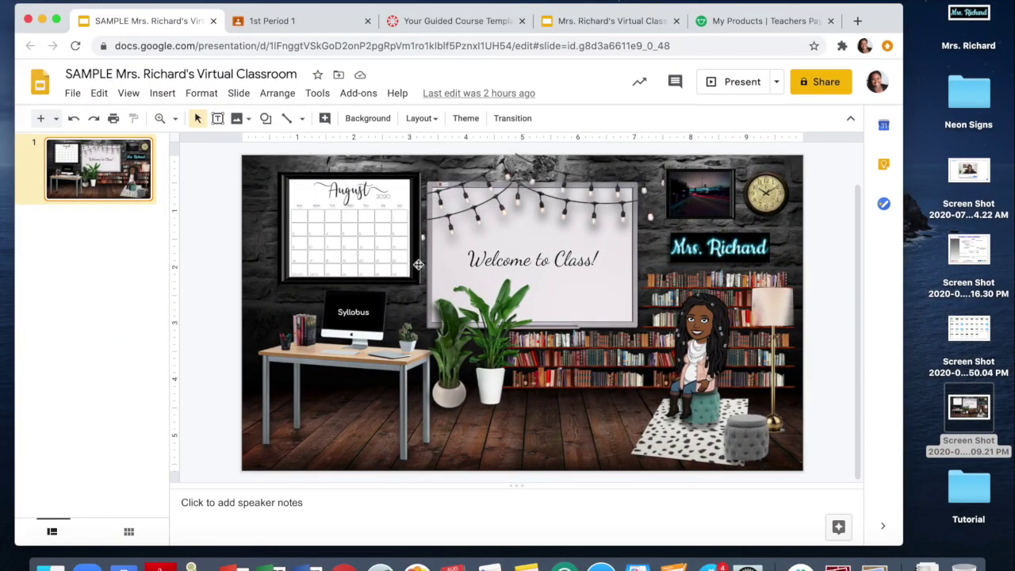
- Switch to the Canvas course and upload the desktop image Screen Shot 2020-08-03 at 9.09.21 PM to its course files
click(274, 22)
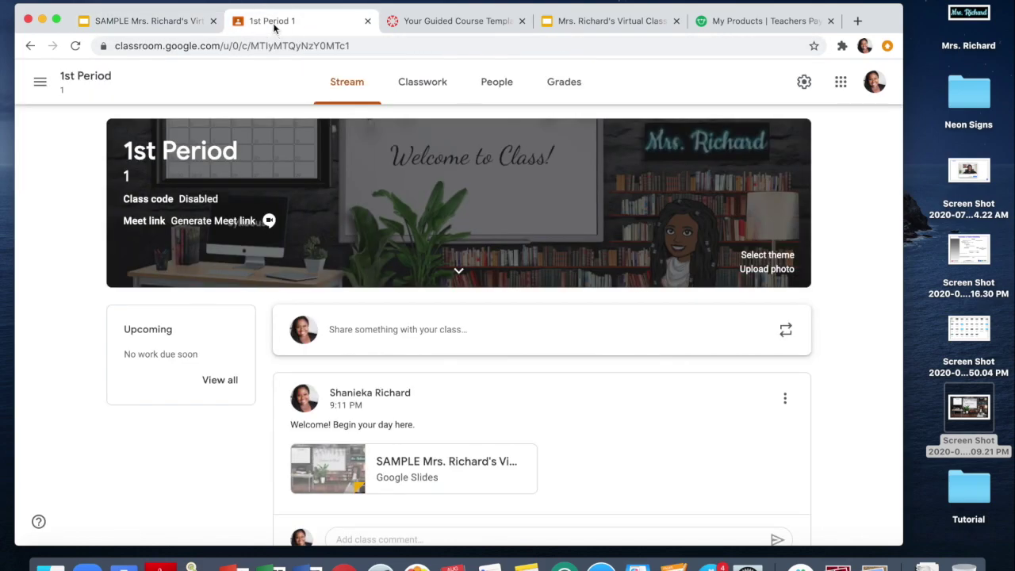
click(419, 21)
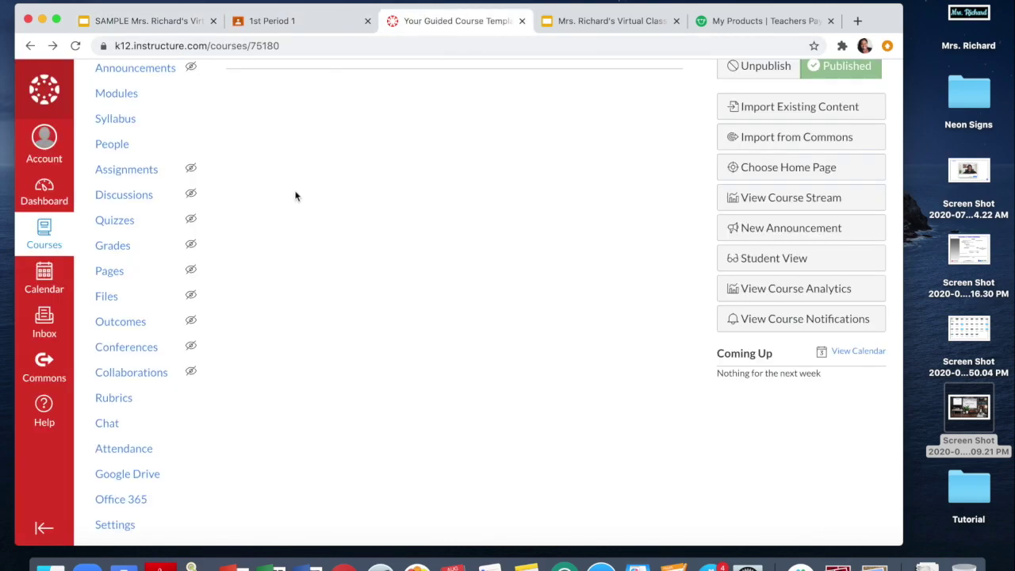
scroll(294, 197, up, 3)
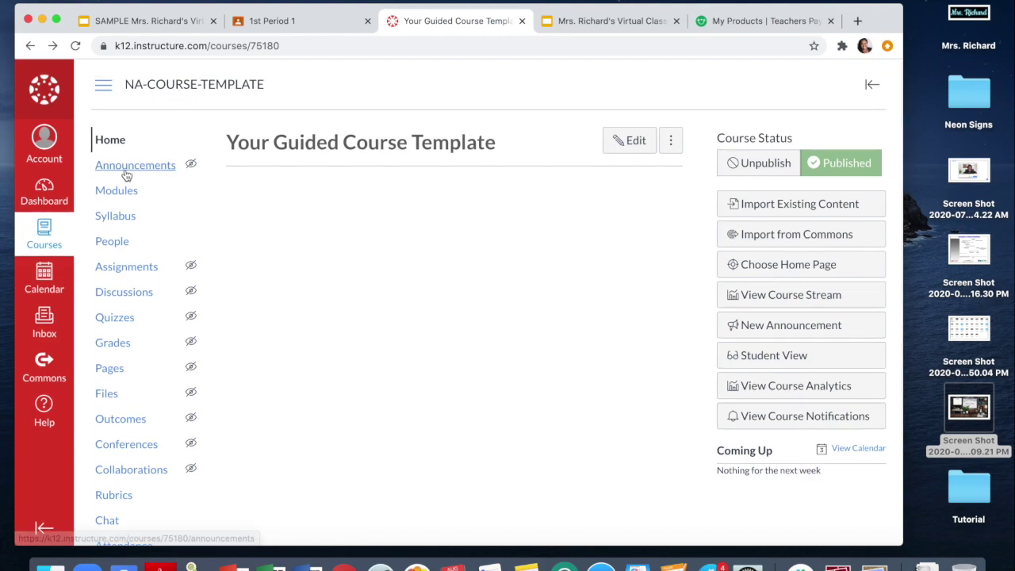
scroll(145, 323, down, 2)
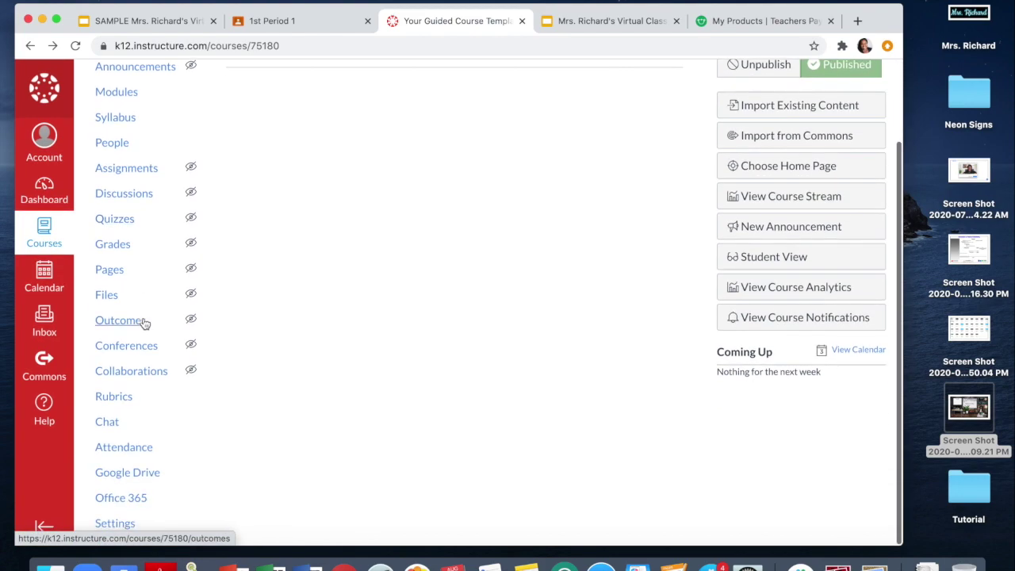
click(107, 300)
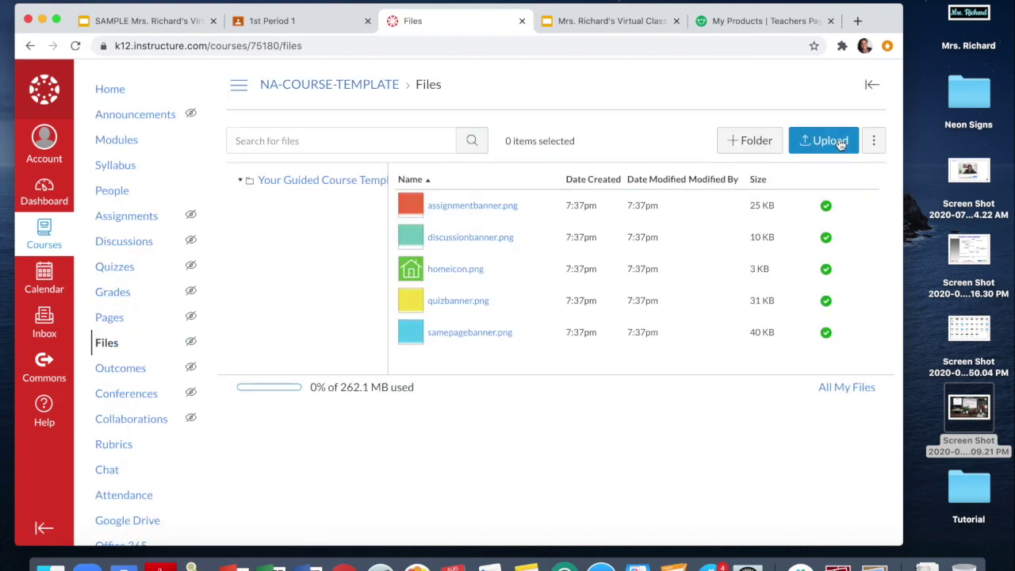
click(829, 147)
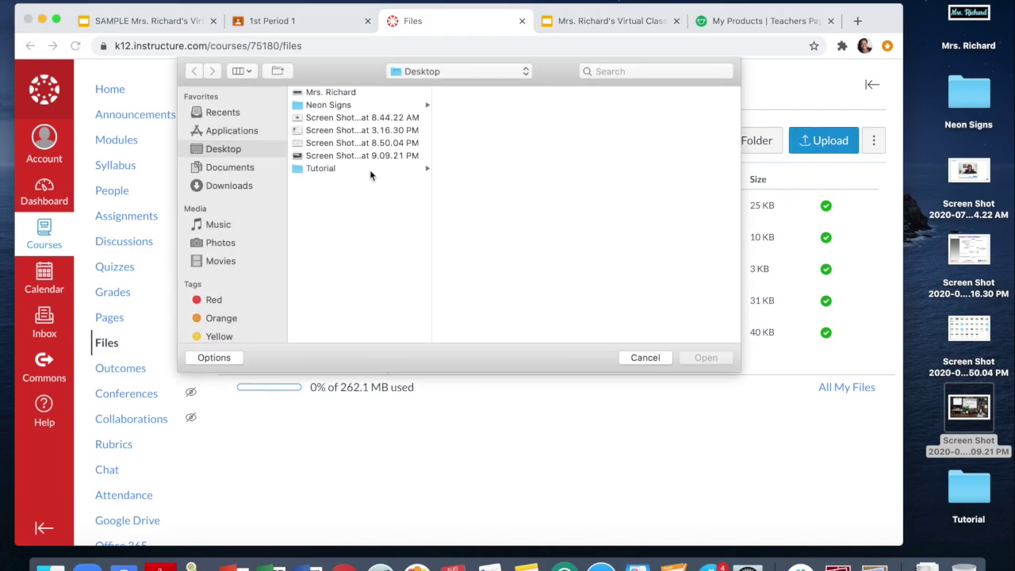
click(365, 158)
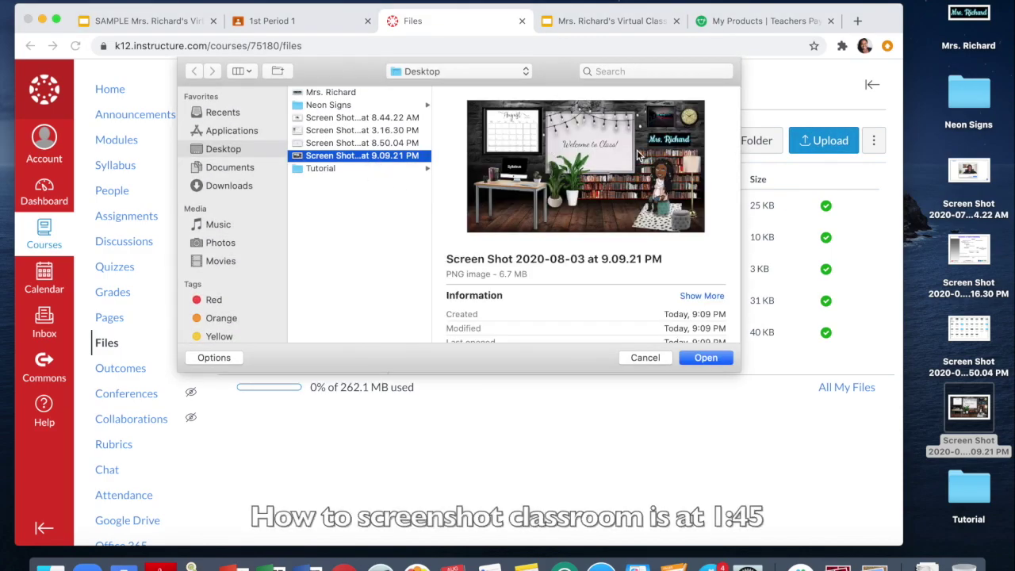
click(706, 358)
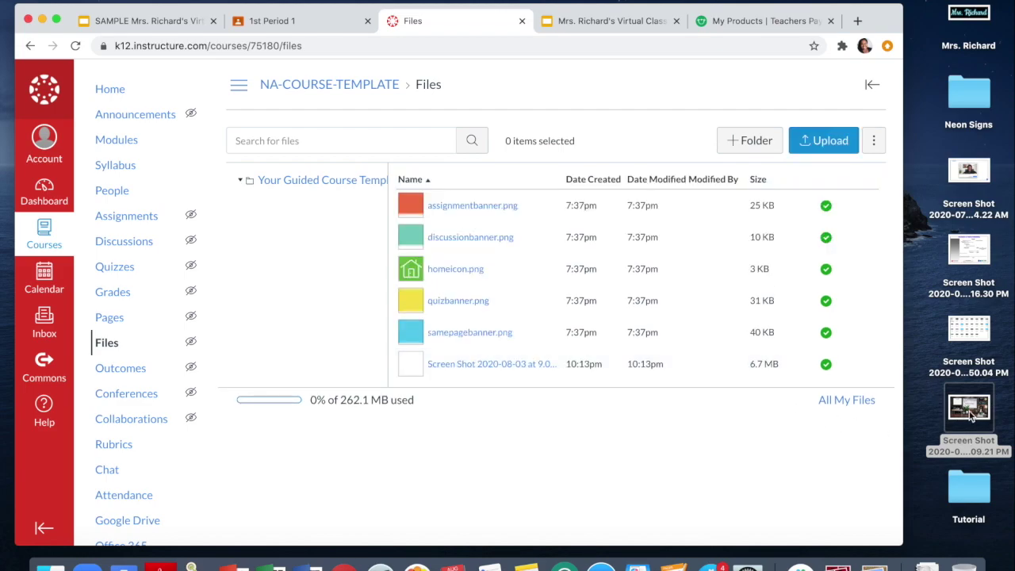
- Open the virtual classroom screenshot from the desktop in Preview, resize it proportionally to 10 inches wide, and close it
double_click(971, 411)
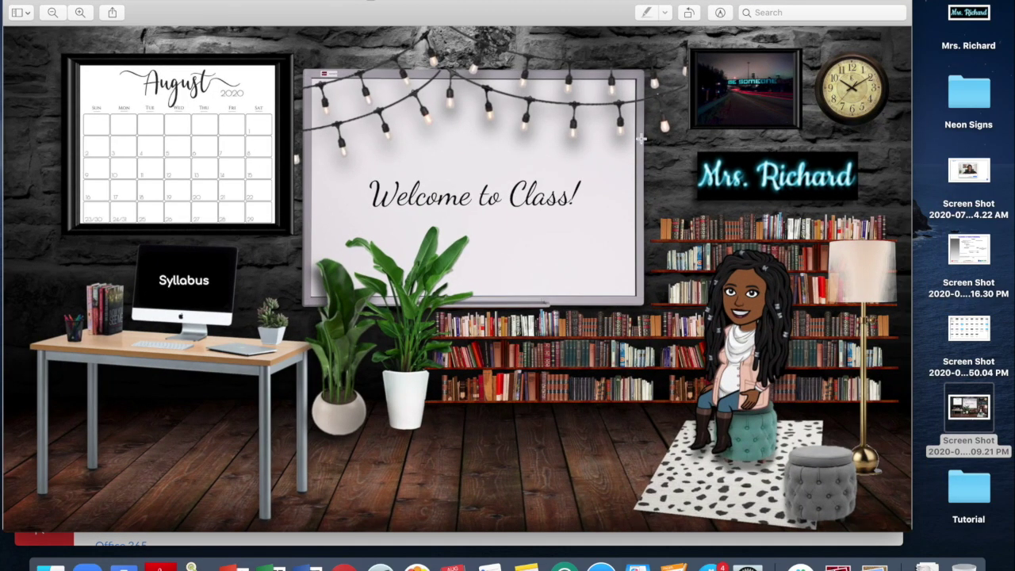
click(720, 12)
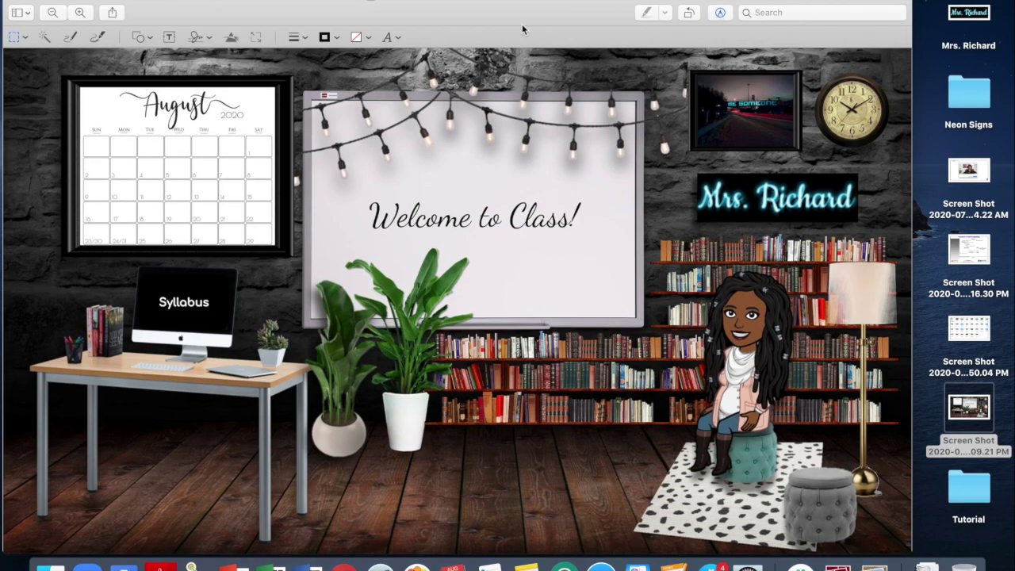
click(255, 38)
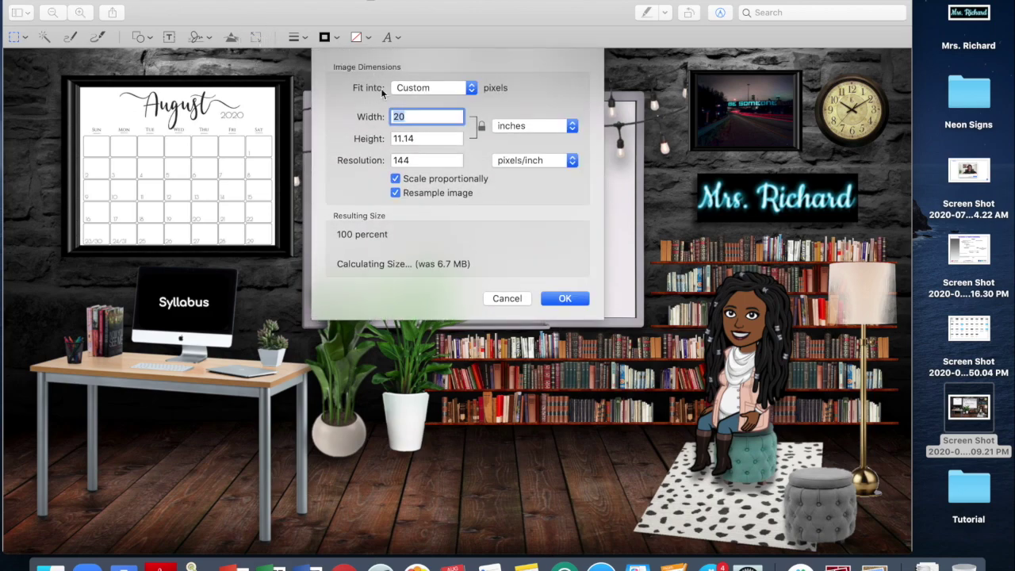
click(511, 128)
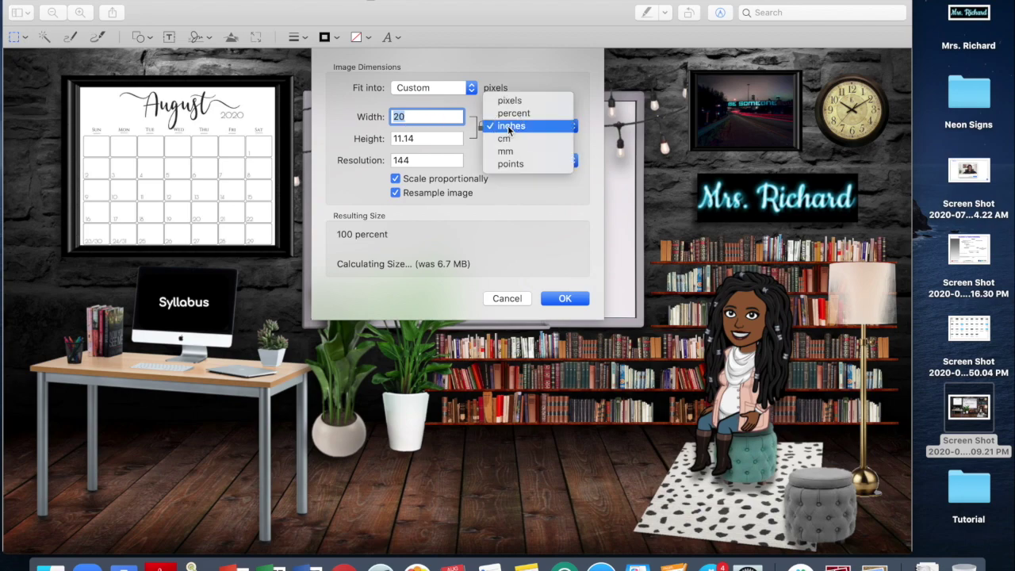
click(509, 127)
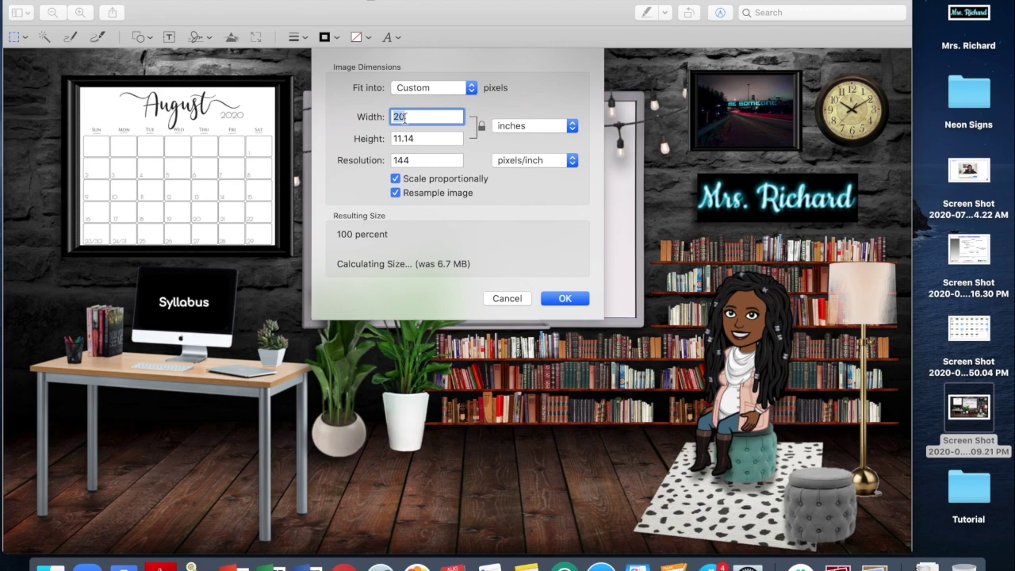
text(10)
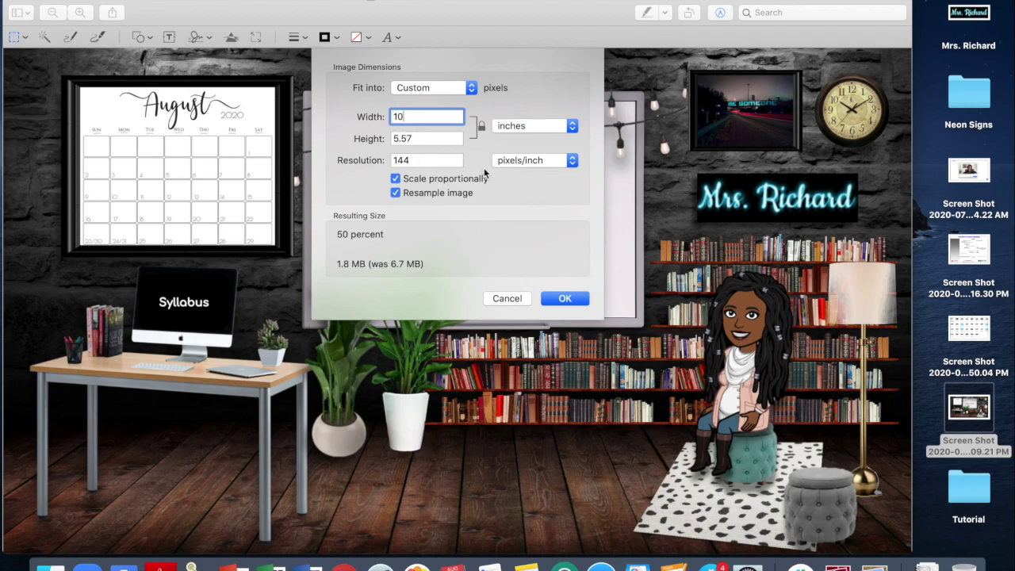
click(563, 300)
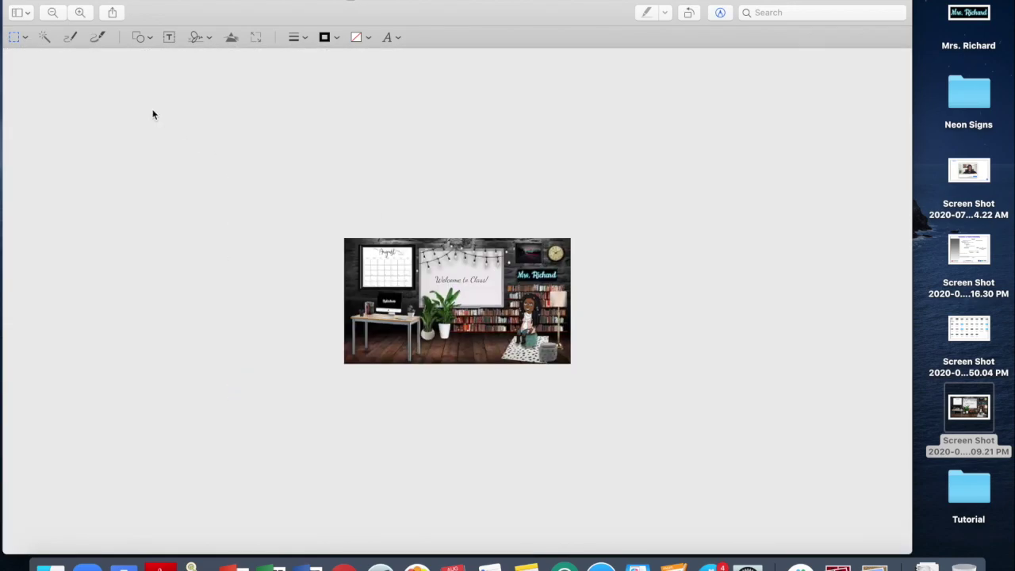
click(11, 2)
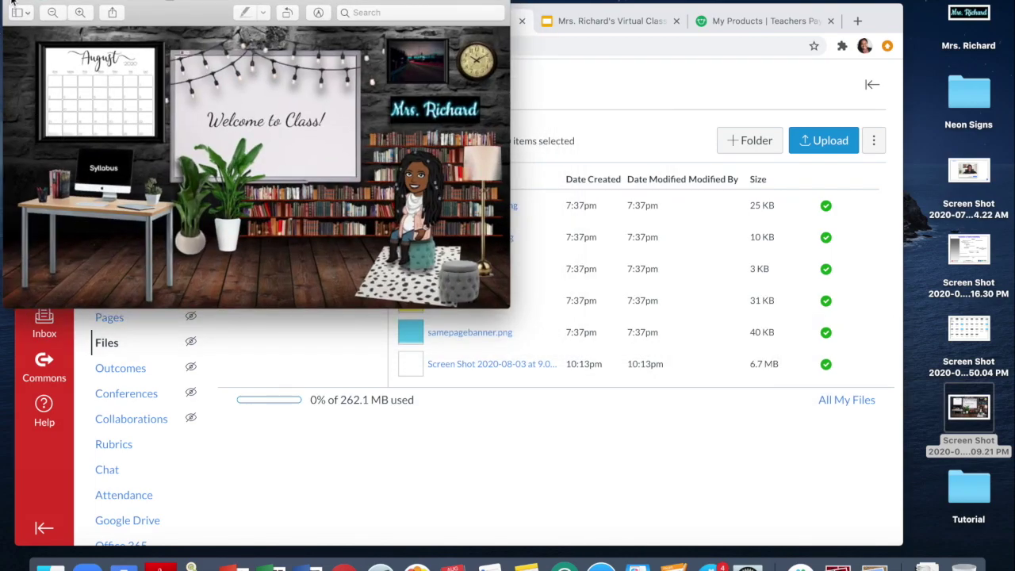
click(11, 2)
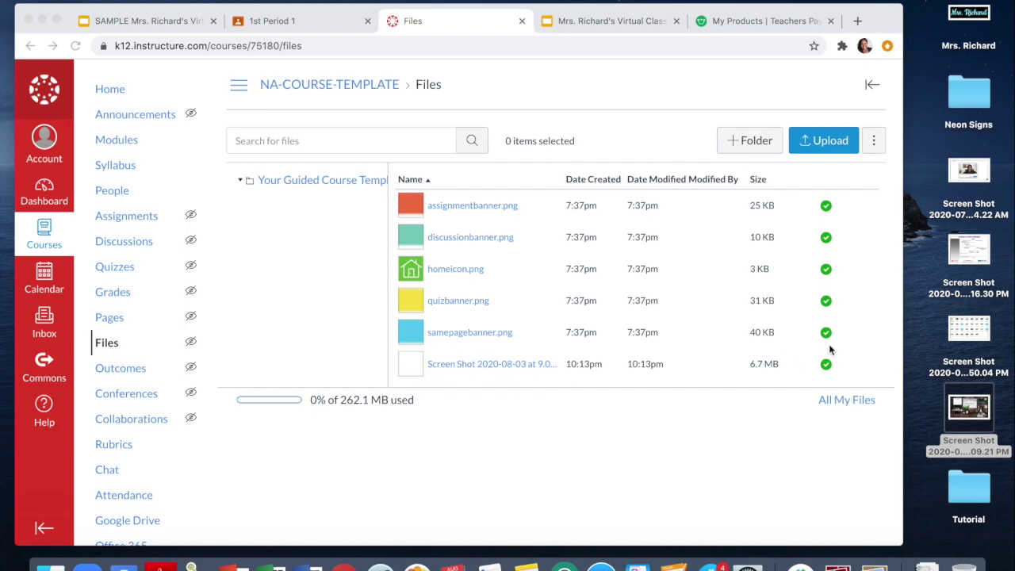
- Open the course's English 9 front page for editing and change its title to "Welcome!"
click(416, 366)
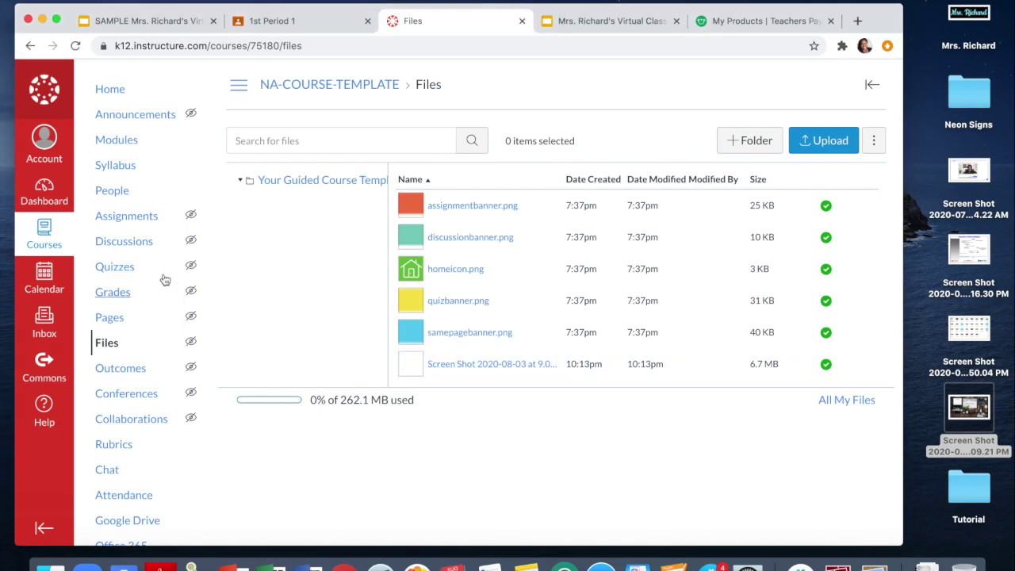
click(116, 94)
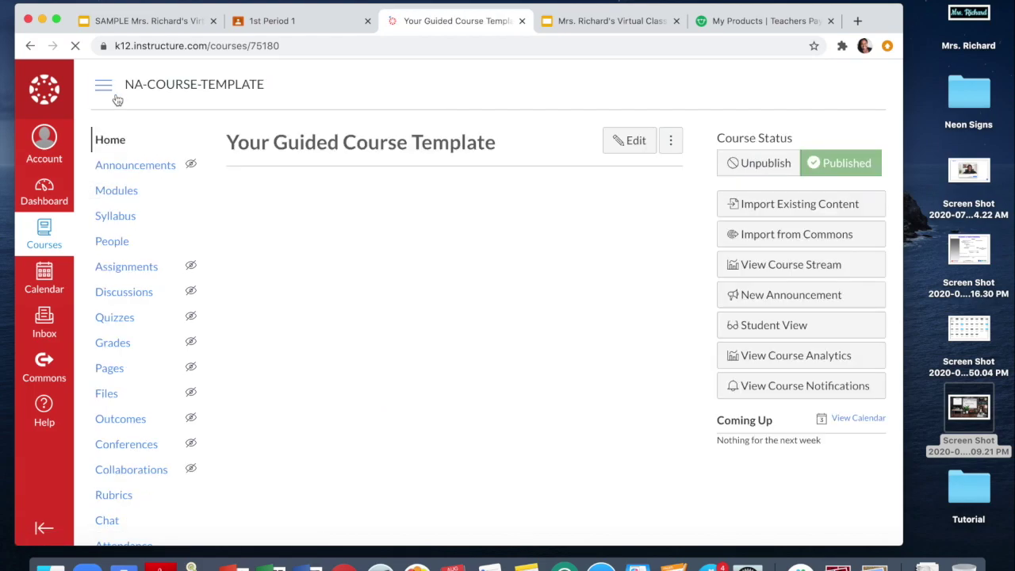
click(109, 369)
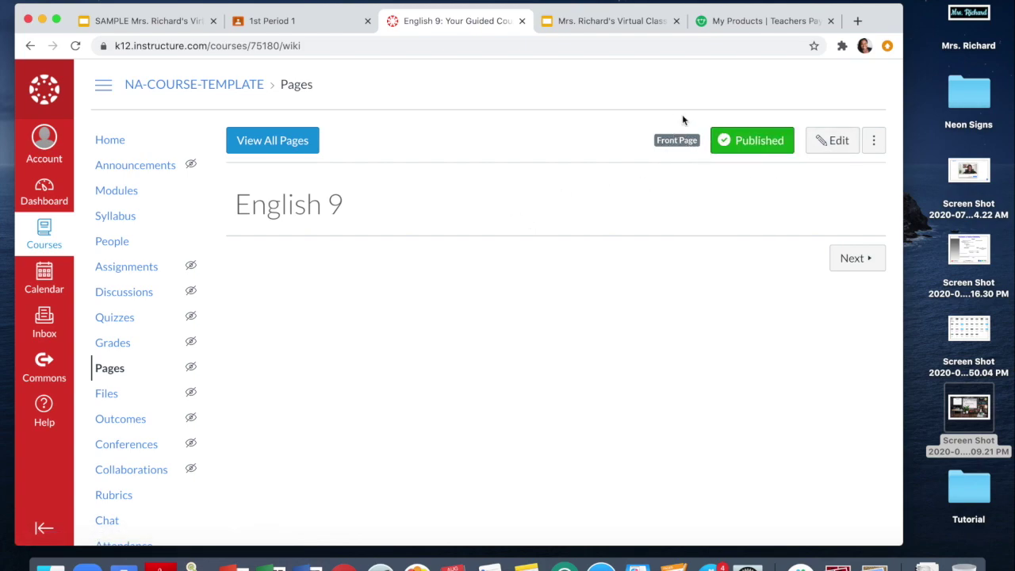
click(832, 145)
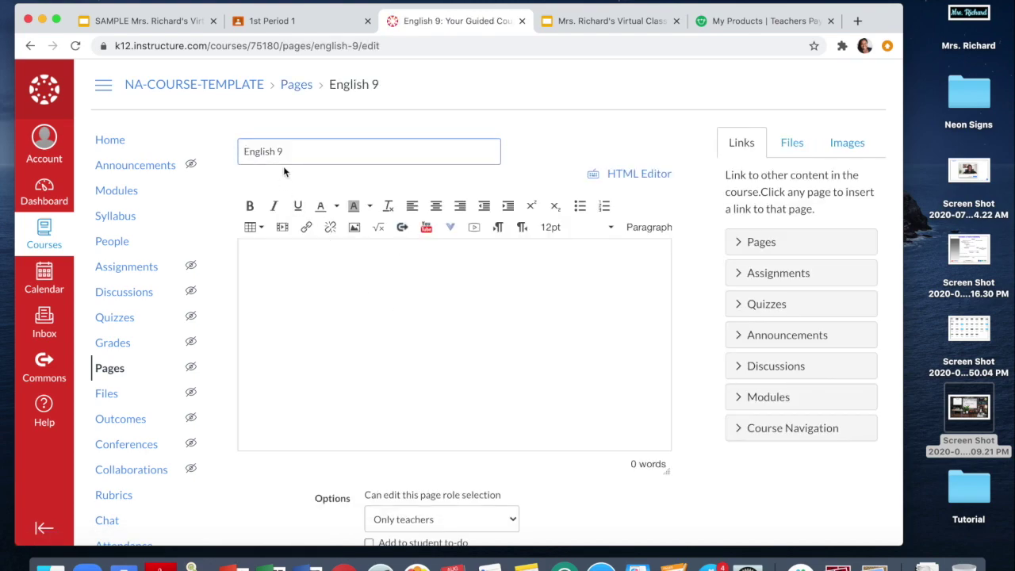
drag(288, 153, 233, 160)
click(234, 159)
scroll(315, 265, down, 2)
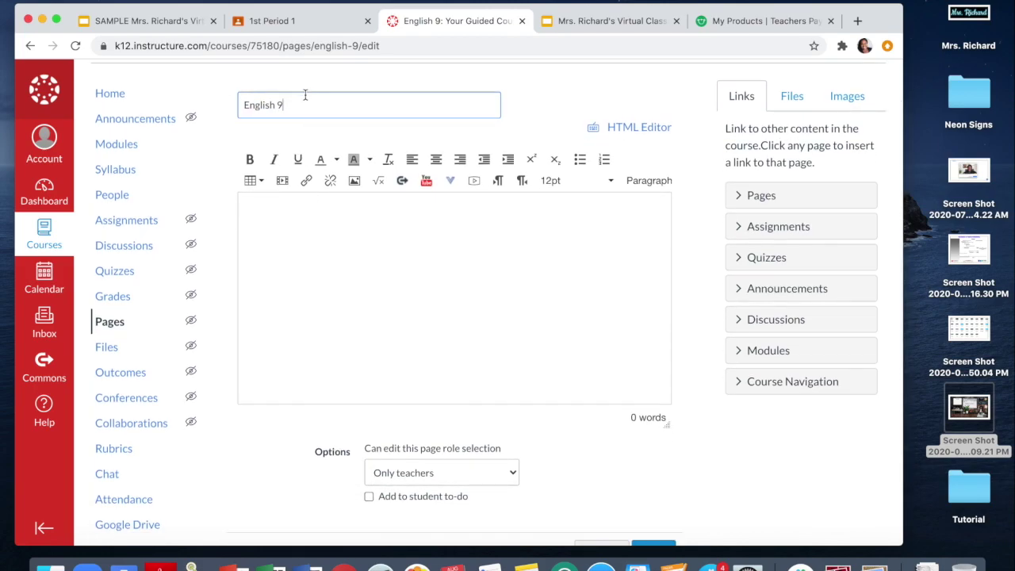
drag(301, 105, 195, 101)
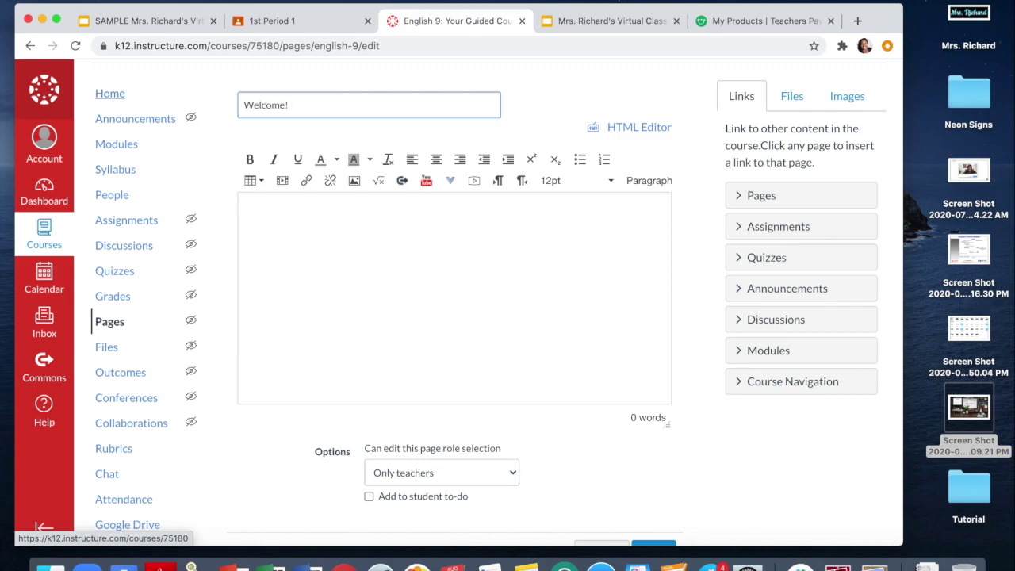
- Insert Screen Shot 2020-08-03 at 9.09.21 PM.png from the Canvas course files into the body of the front page
click(298, 223)
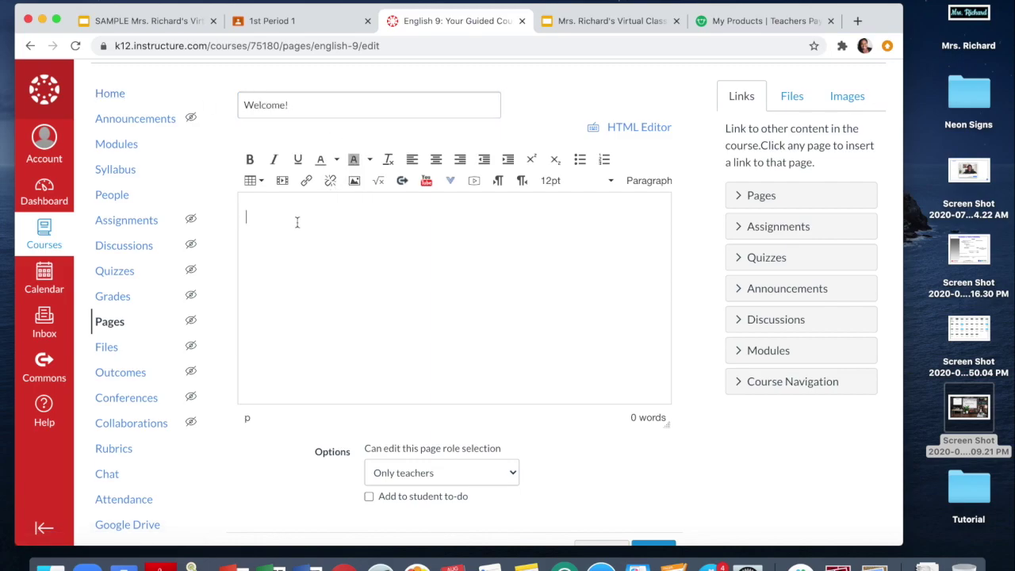
click(355, 181)
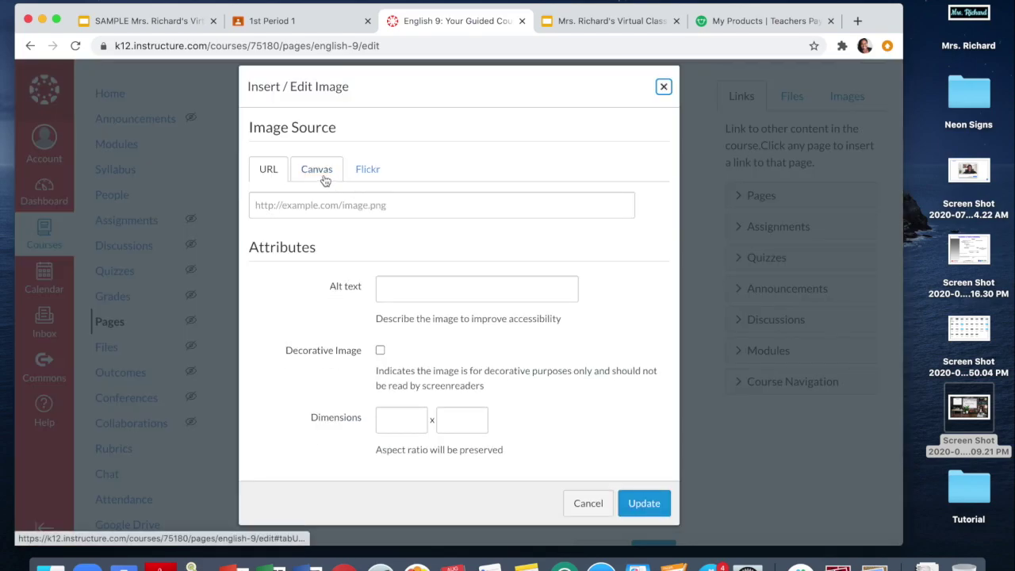
click(324, 180)
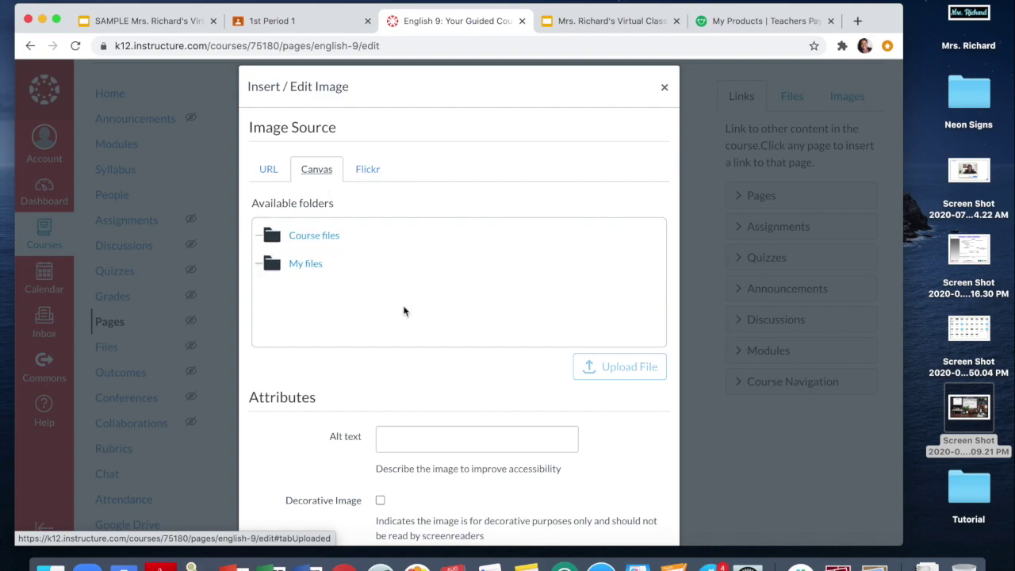
click(310, 268)
scroll(310, 270, down, 2)
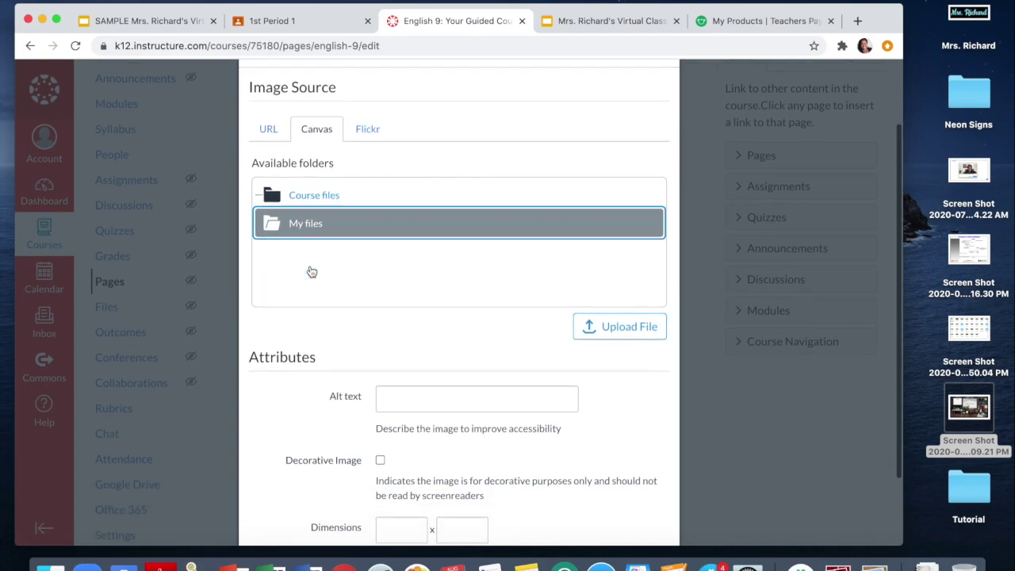
click(302, 177)
click(372, 261)
scroll(373, 254, down, 3)
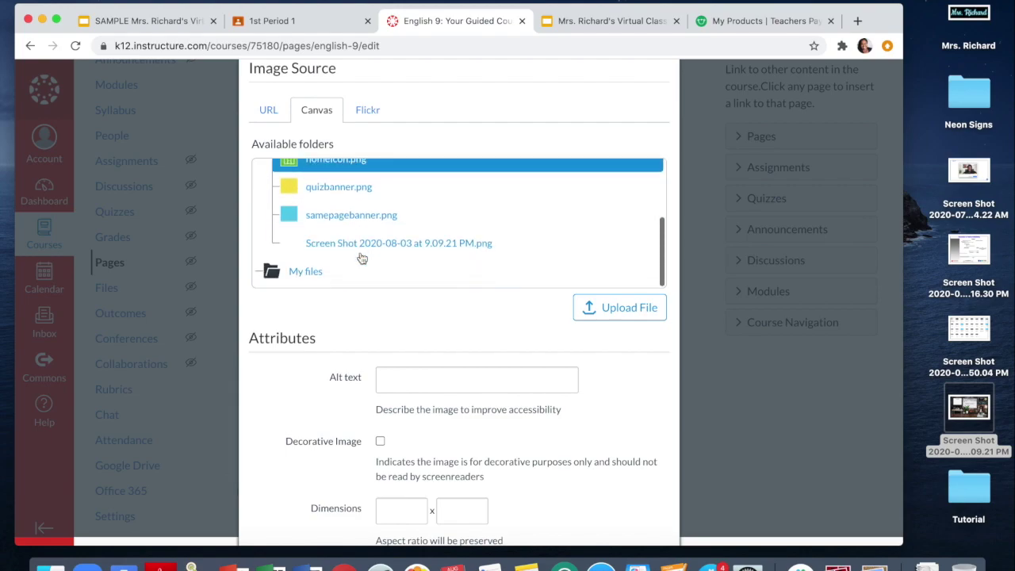
click(361, 252)
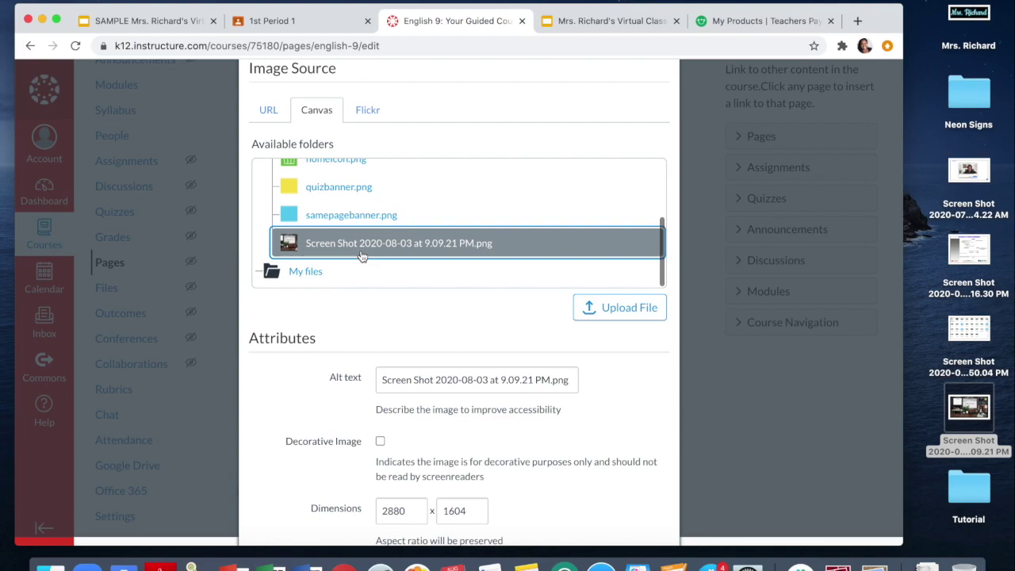
scroll(555, 357, down, 2)
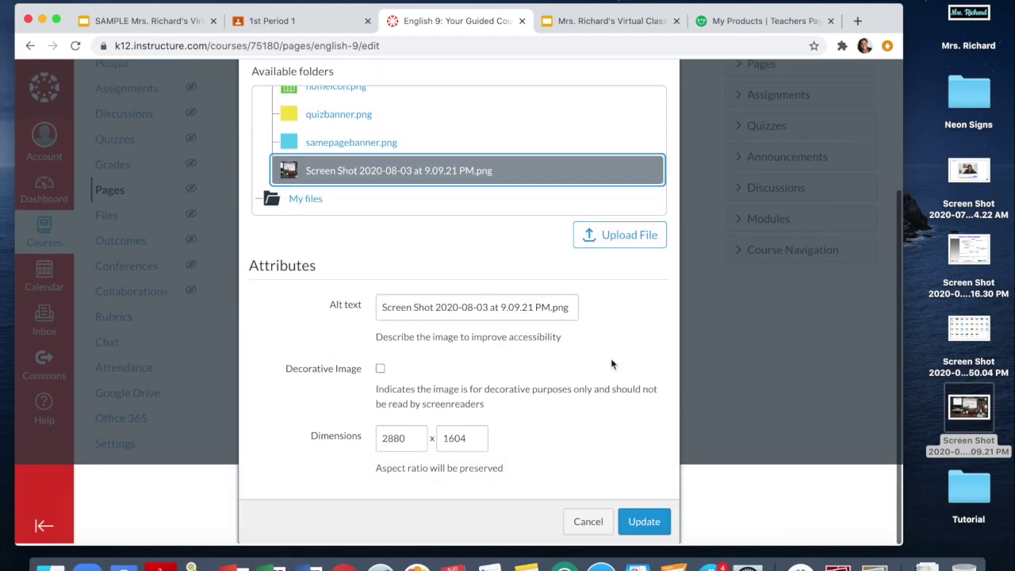
click(644, 533)
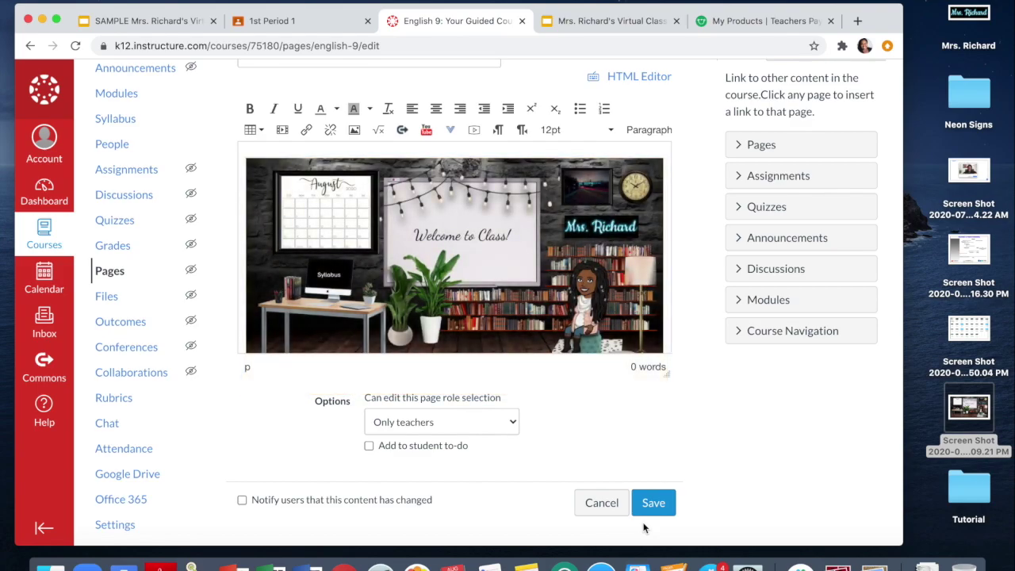
- Link the virtual classroom image in the front page body to the copied Google Slides sharing URL
scroll(565, 281, up, 2)
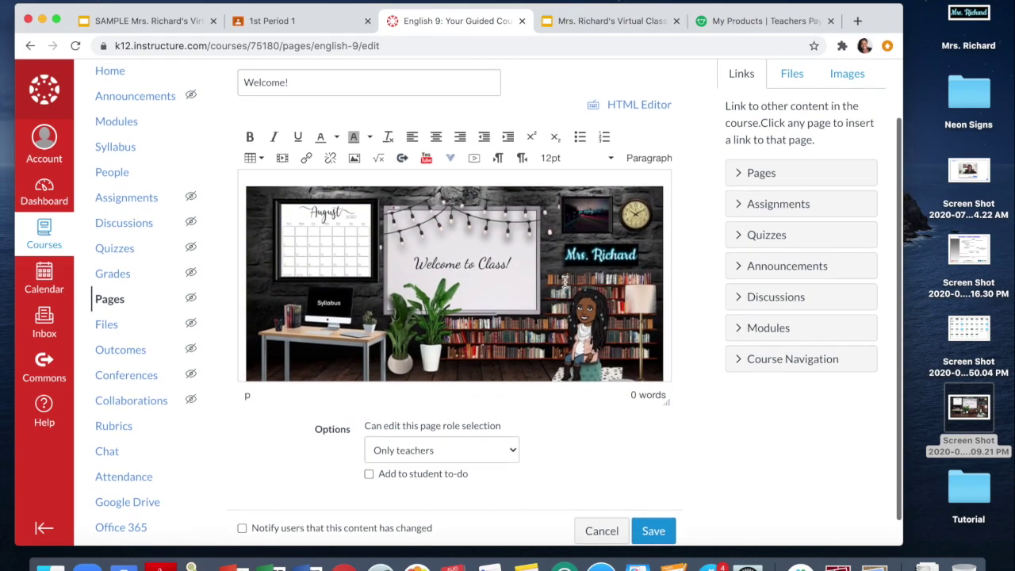
click(329, 277)
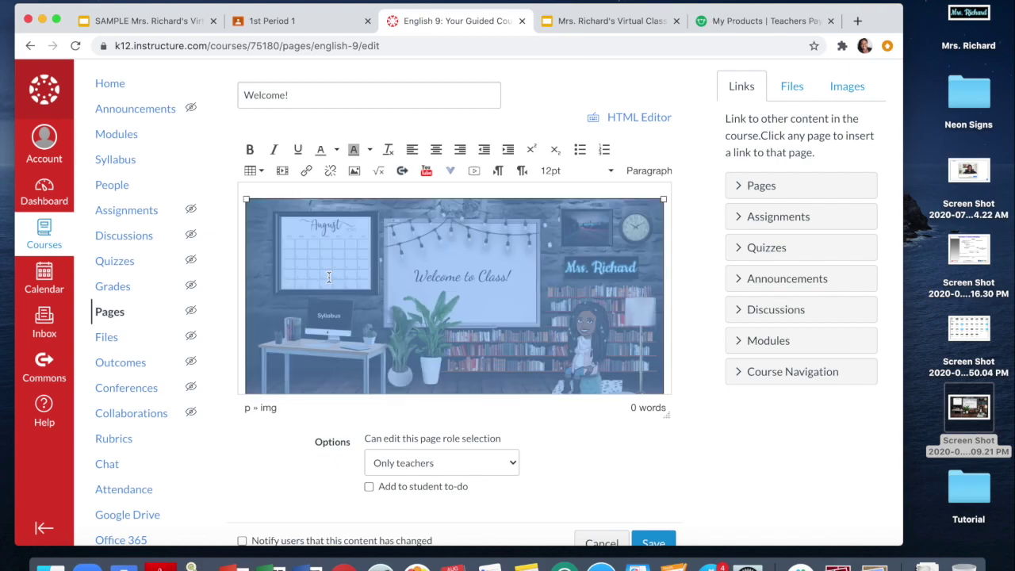
click(305, 173)
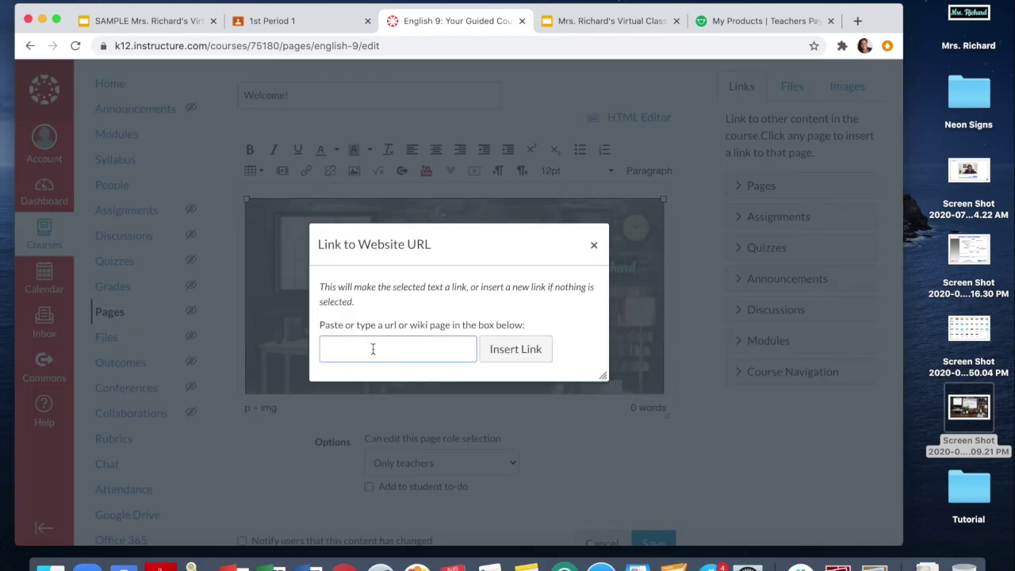
click(127, 22)
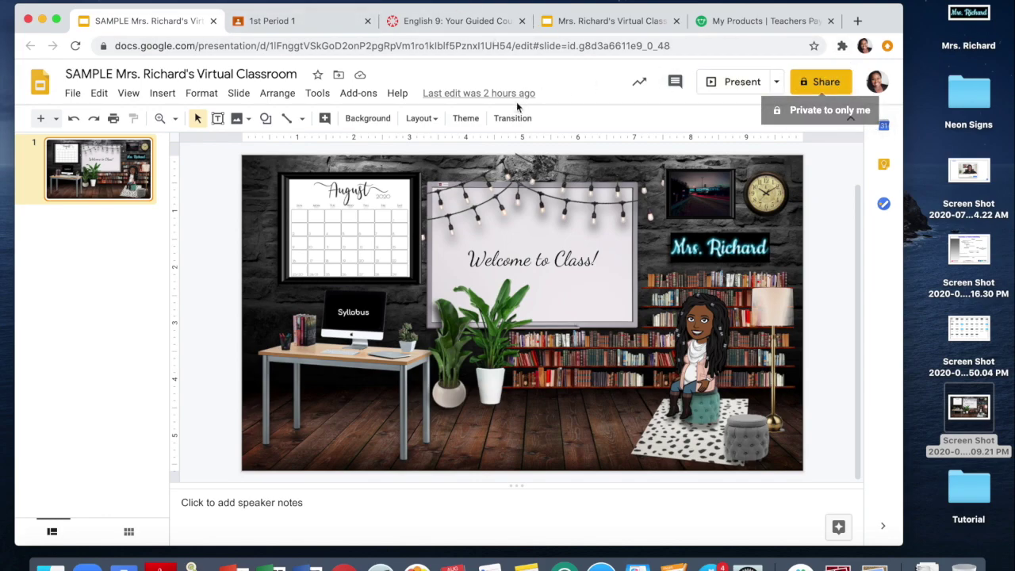
click(321, 21)
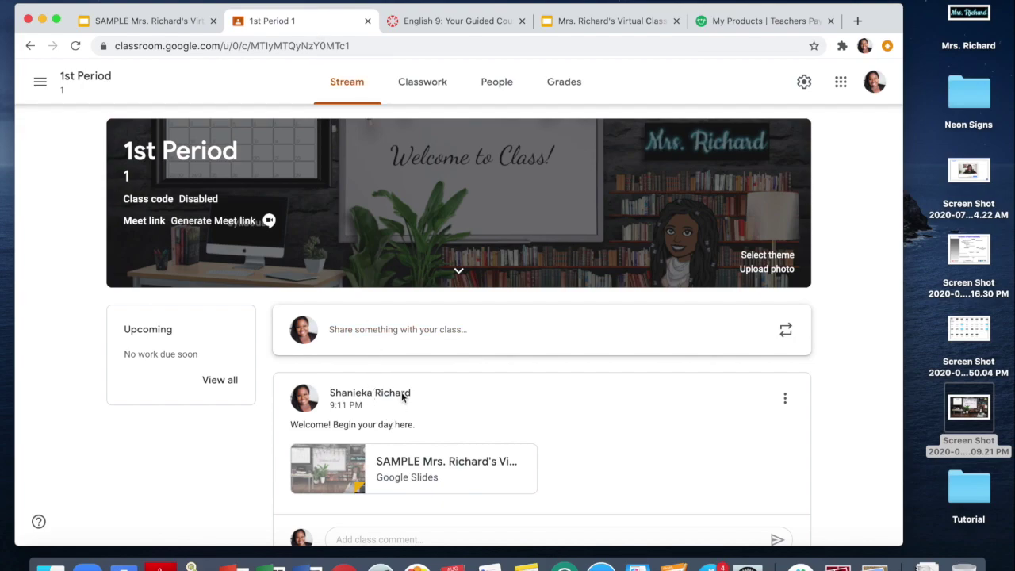
click(444, 20)
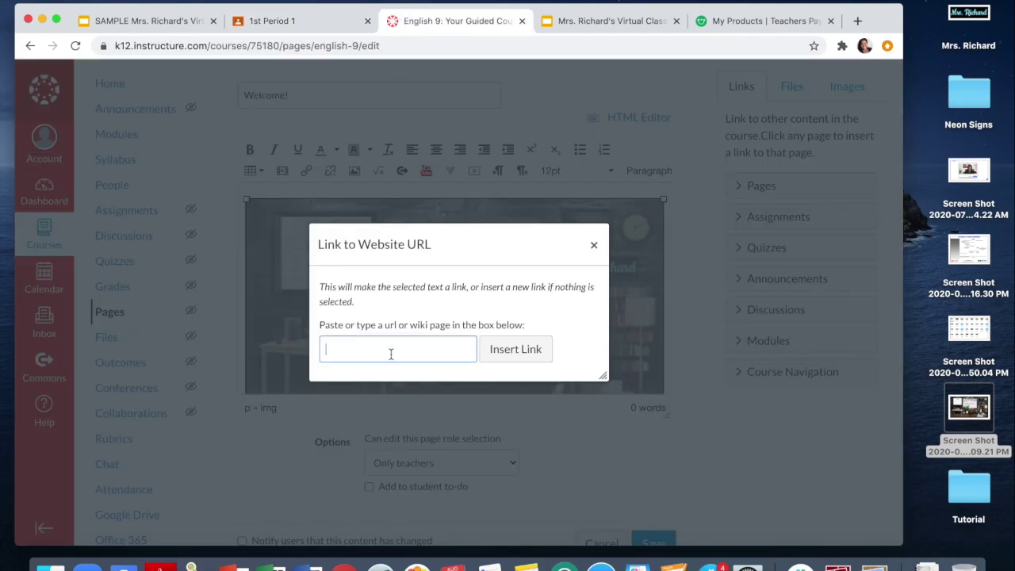
key(super+v)
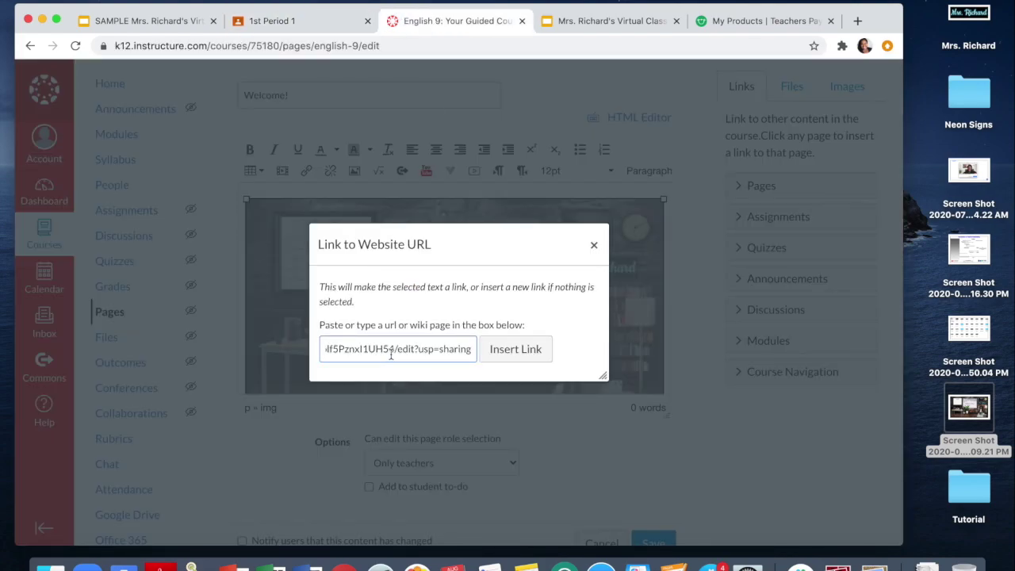
click(515, 349)
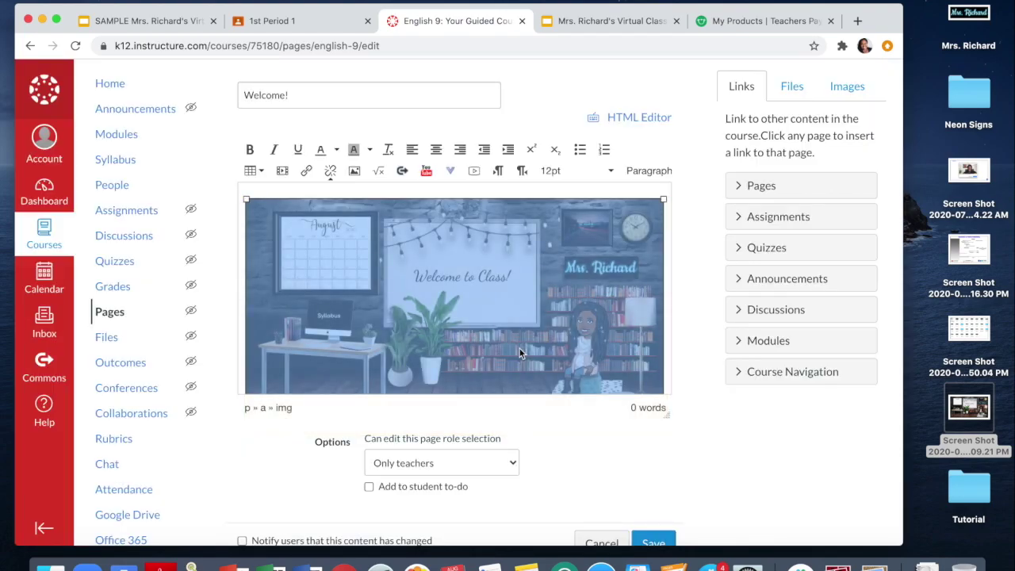
- Save the edited page and set the course home page to the Pages Front Page "Welcome!"
click(591, 434)
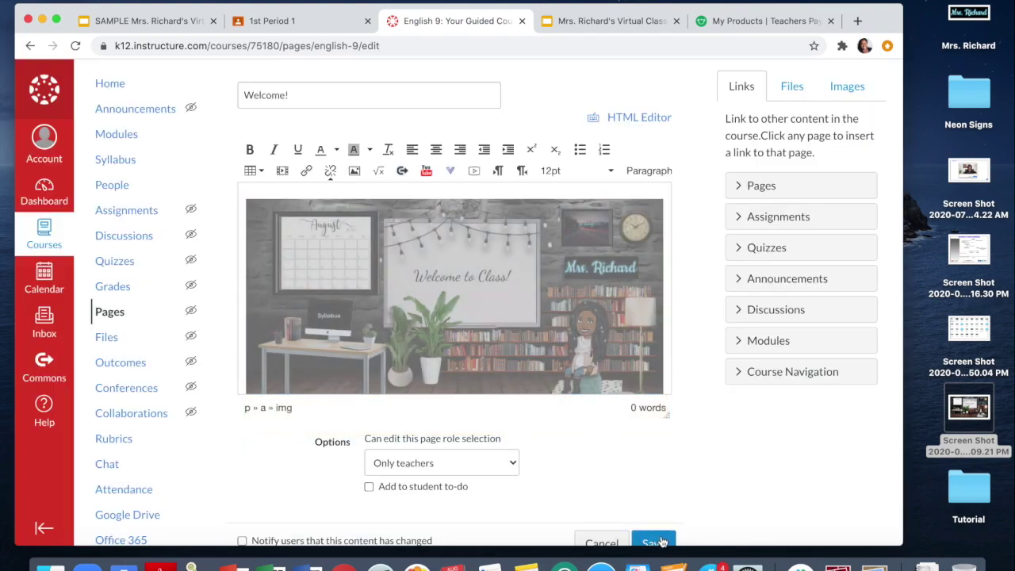
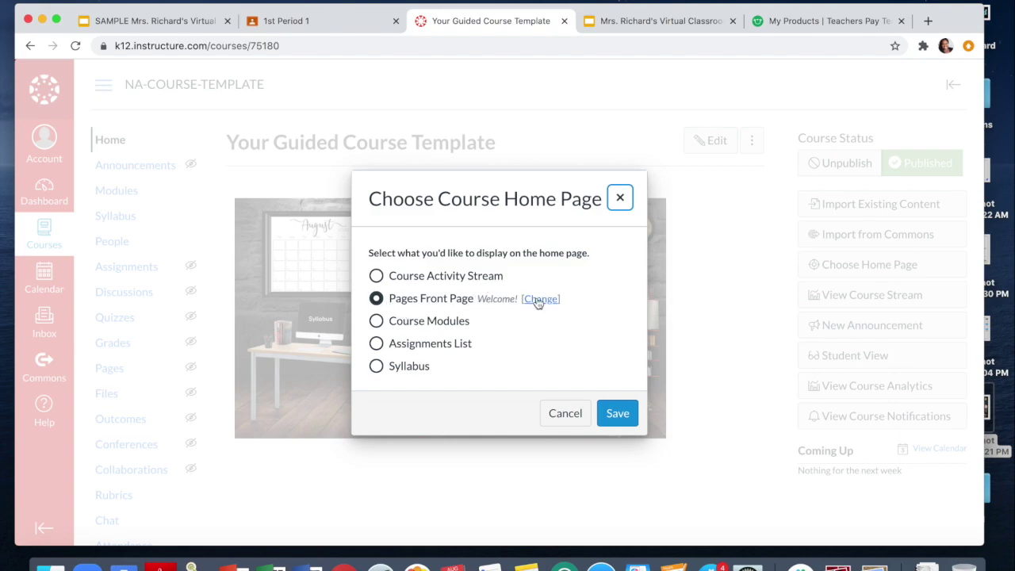
click(619, 411)
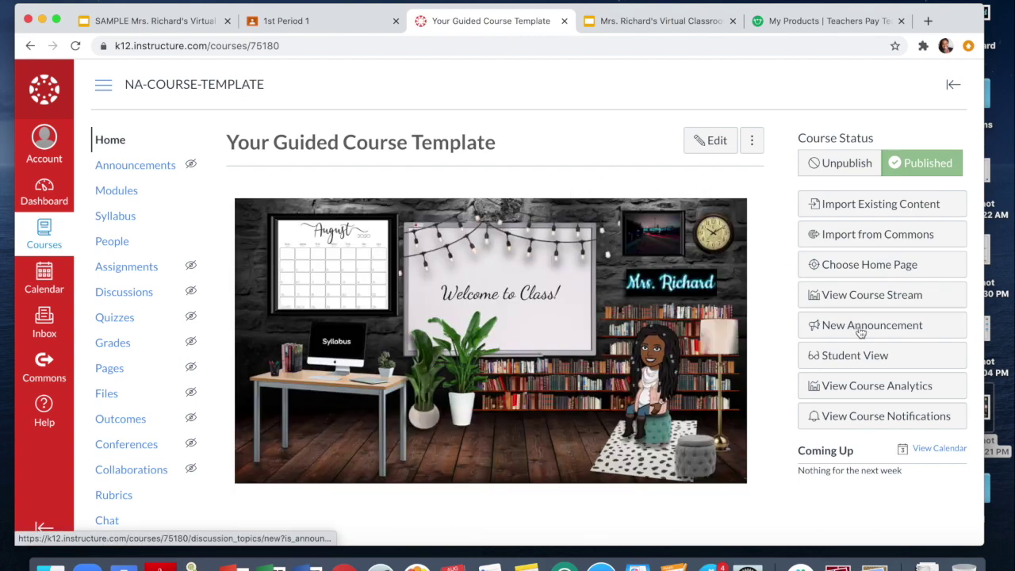
- Test the home page image's link to the Google Slides virtual classroom in Student View, and leave that view
click(867, 357)
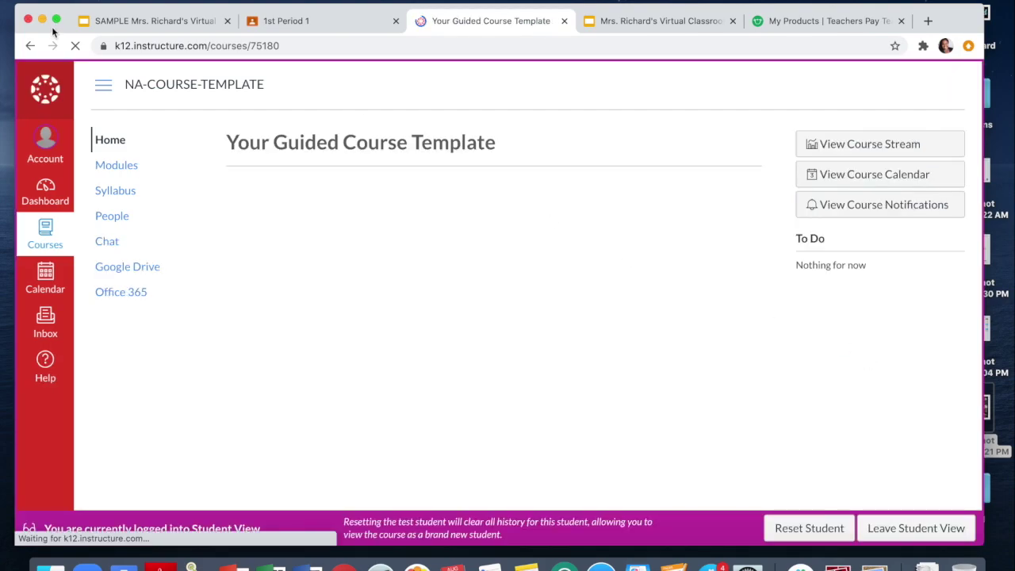
click(56, 19)
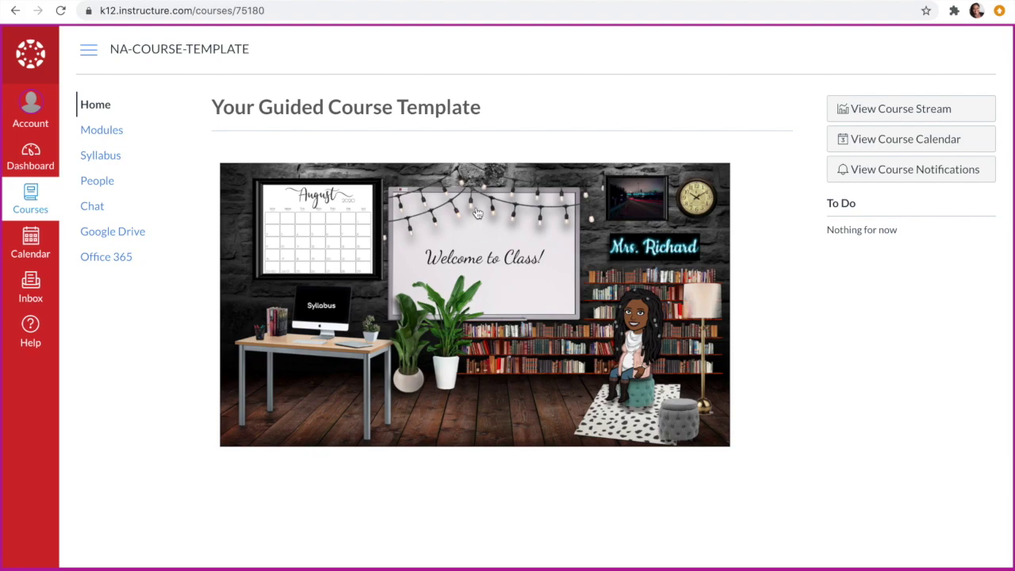
click(468, 316)
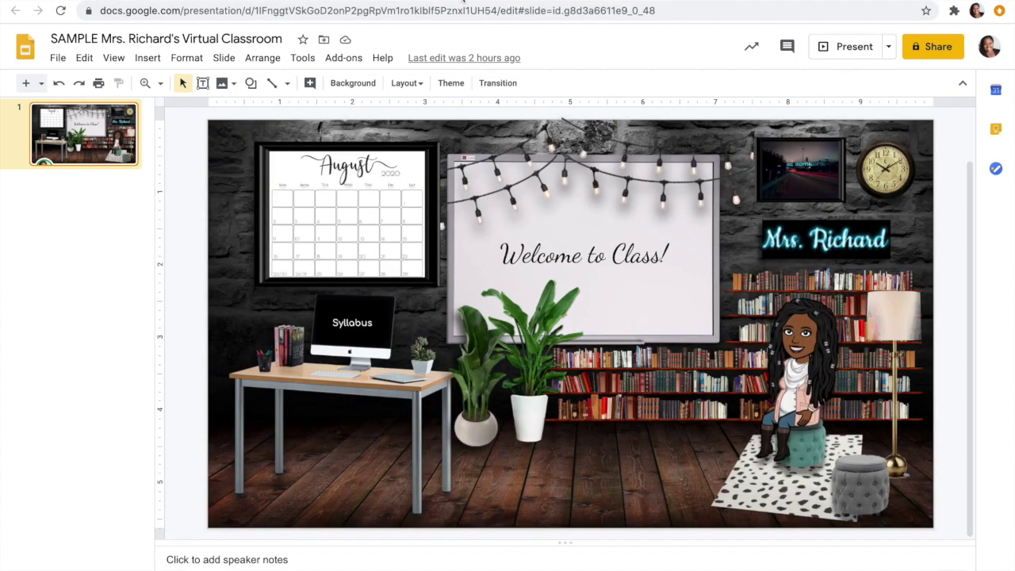
click(15, 10)
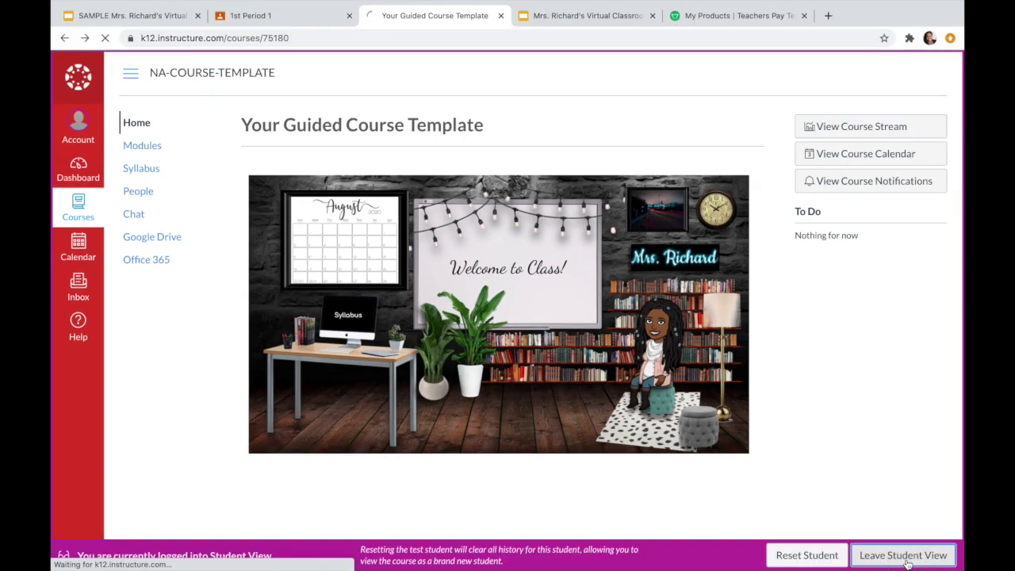
click(907, 553)
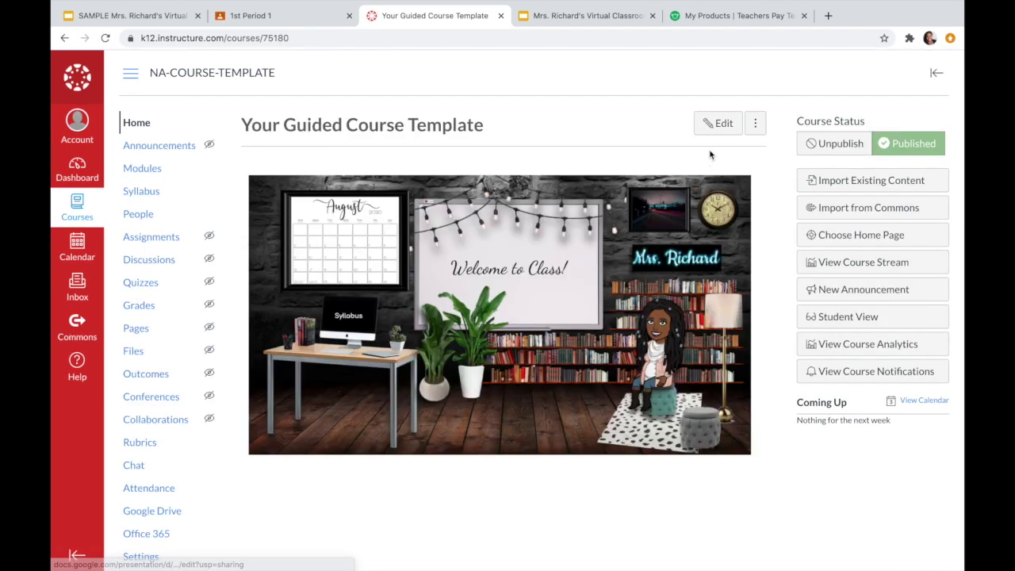
- Change the course front page's title to "Welcome! Click to enter your virtual classroom." and save the page
click(155, 334)
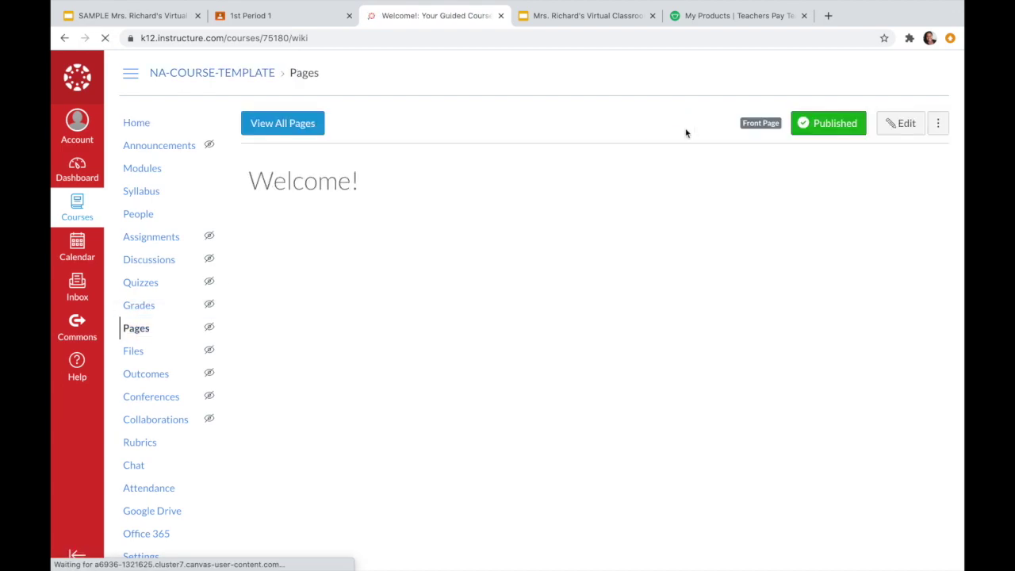
scroll(877, 188, down, 1)
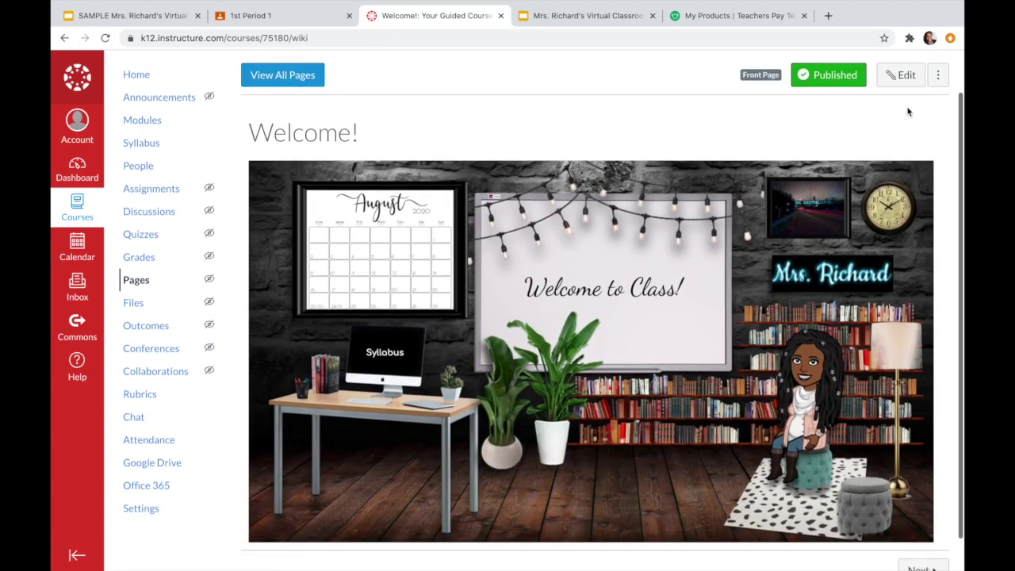
click(902, 89)
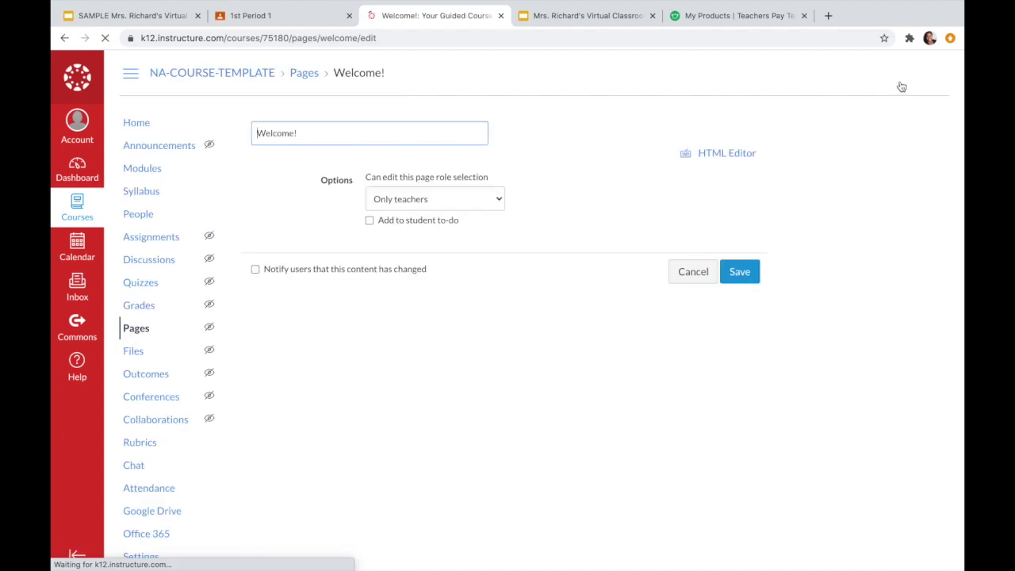
scroll(715, 307, down, 1)
click(266, 222)
click(313, 136)
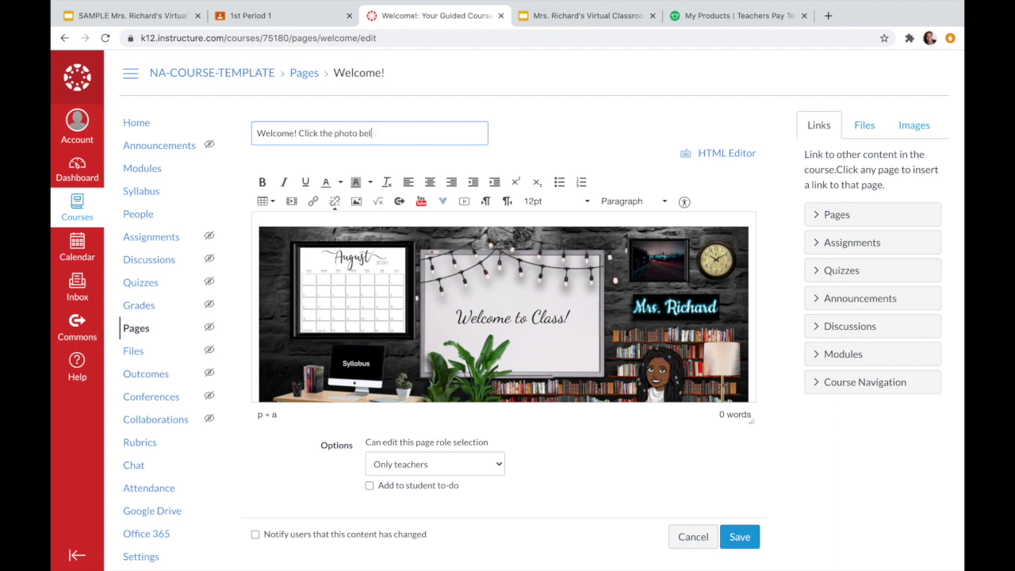
drag(385, 133, 322, 132)
text(ter your virtual classroom.)
click(739, 538)
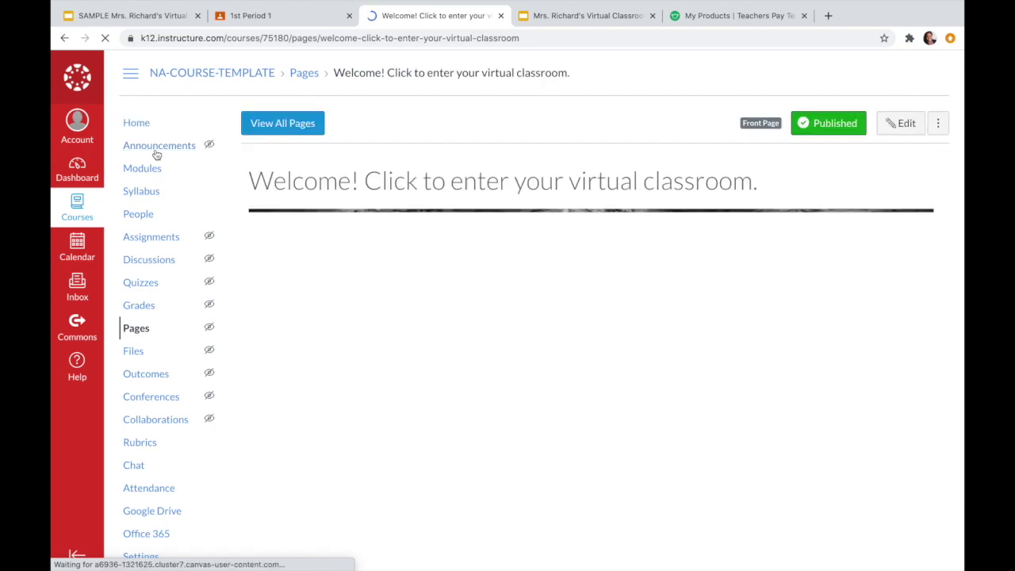
scroll(319, 272, down, 2)
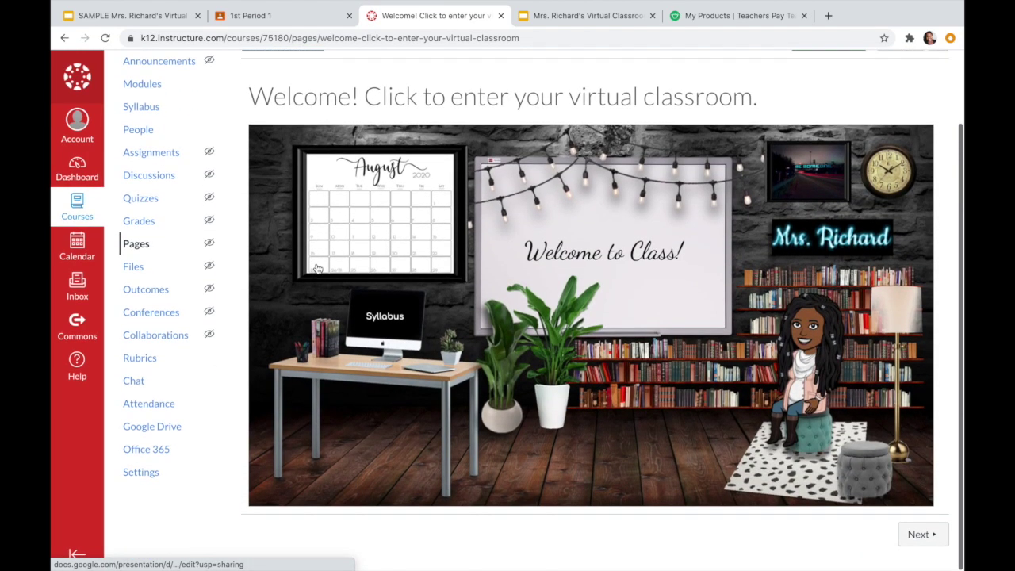